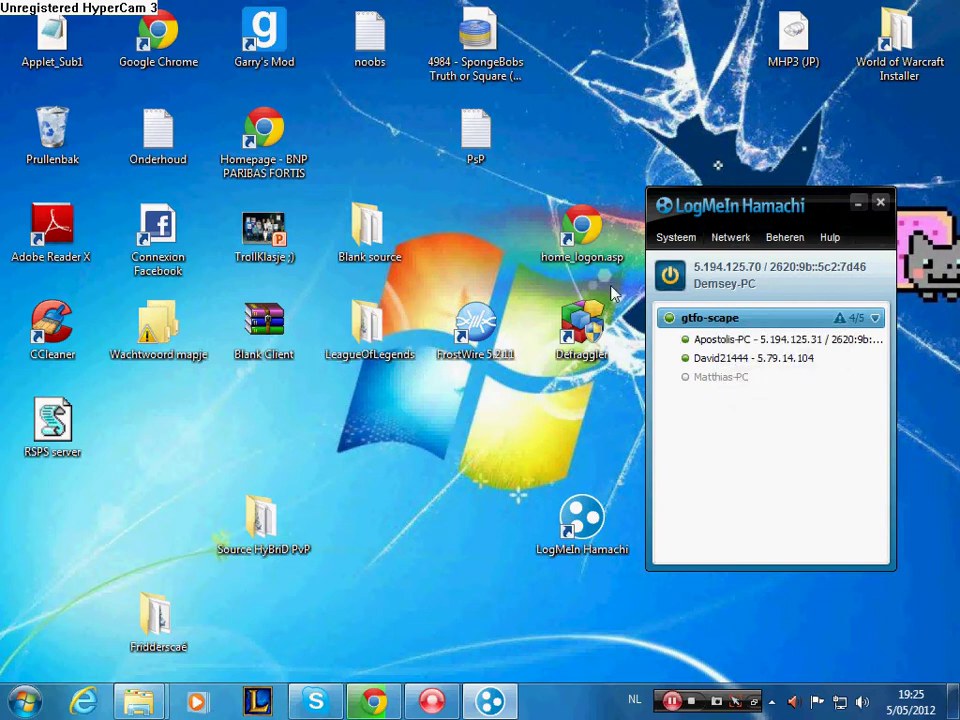
# - Check the Test server Youtube- RSWebclients page in the browser, then return to the desktop
pyautogui.click(373, 700)
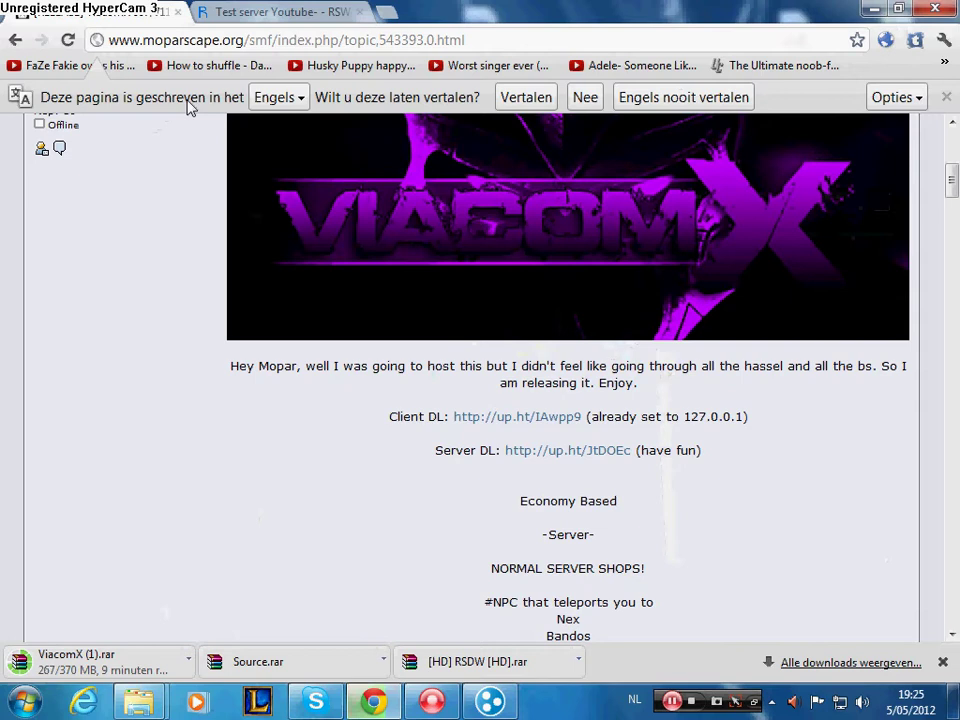
pyautogui.click(250, 10)
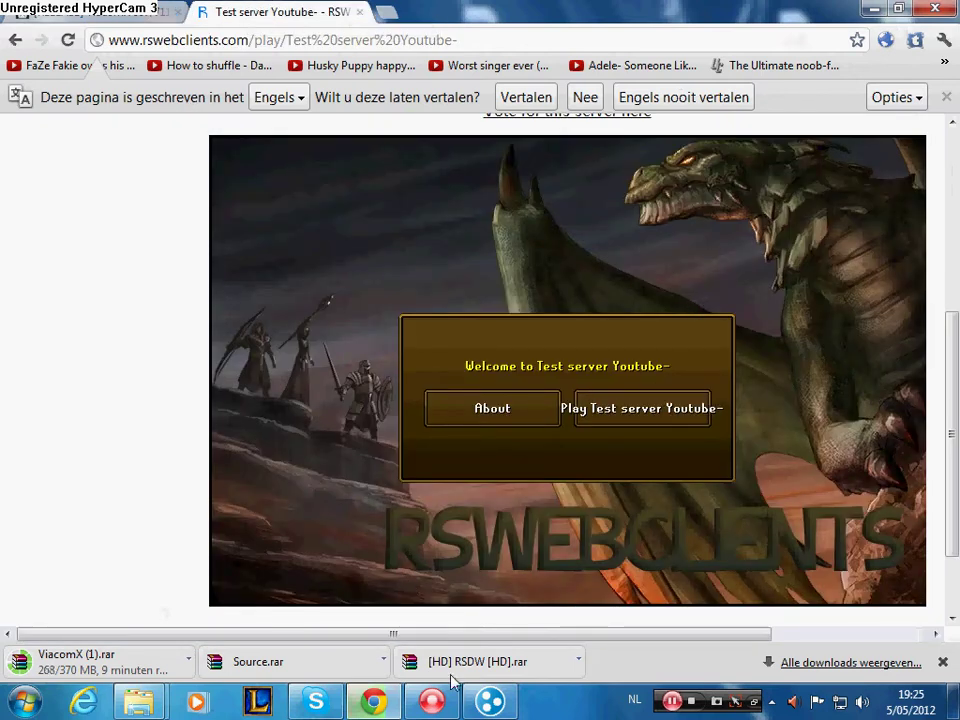
pyautogui.click(874, 12)
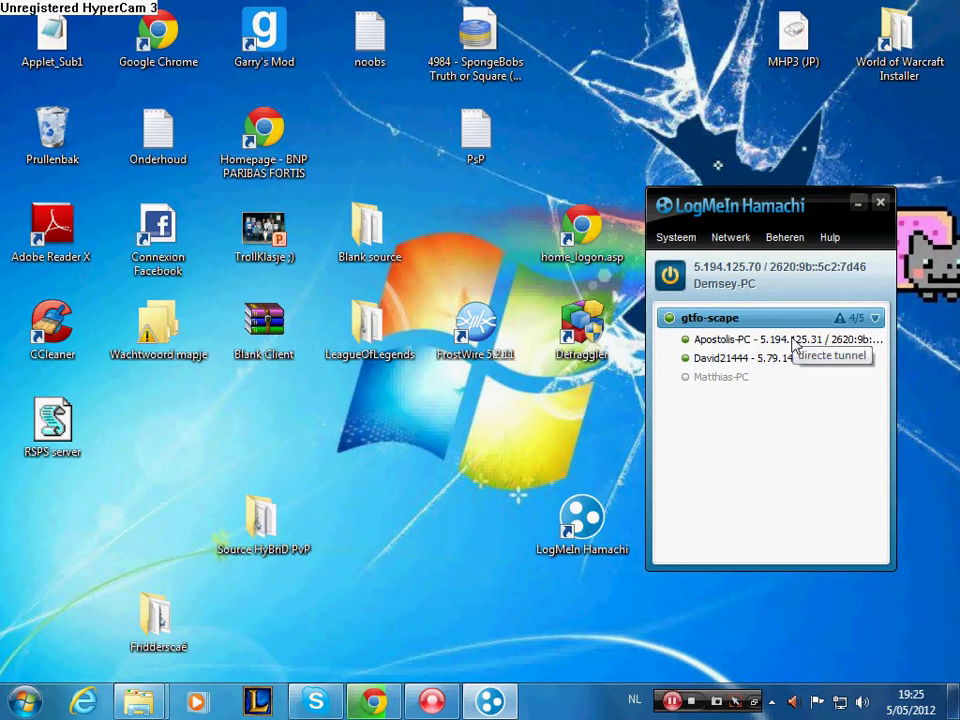
# - Create the Hamachi network 'Test youtube' protected by a password
pyautogui.click(730, 237)
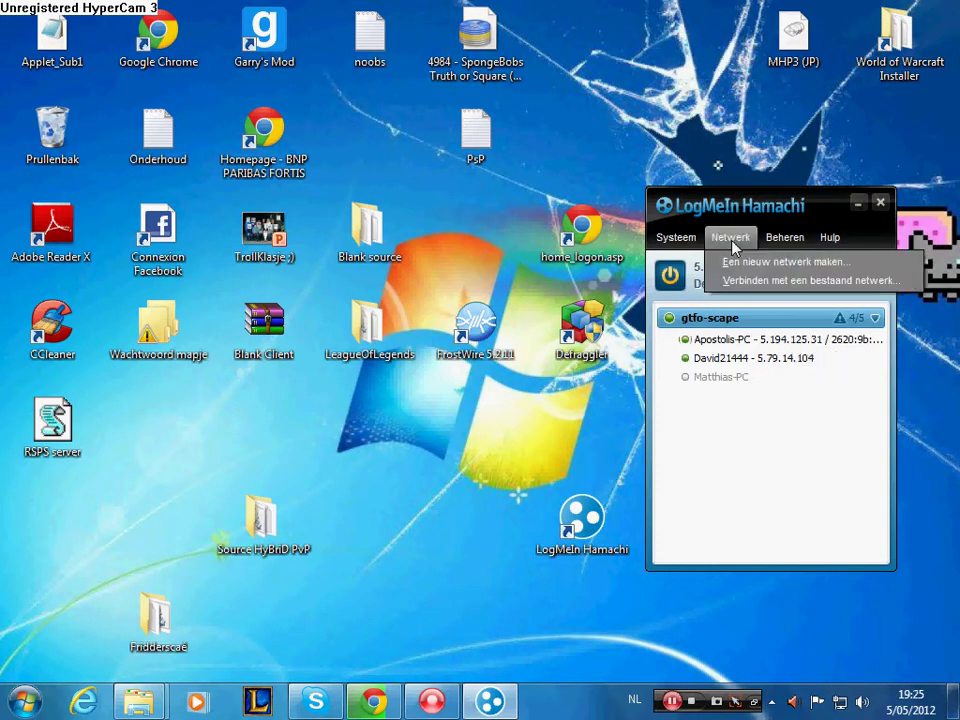
pyautogui.click(758, 262)
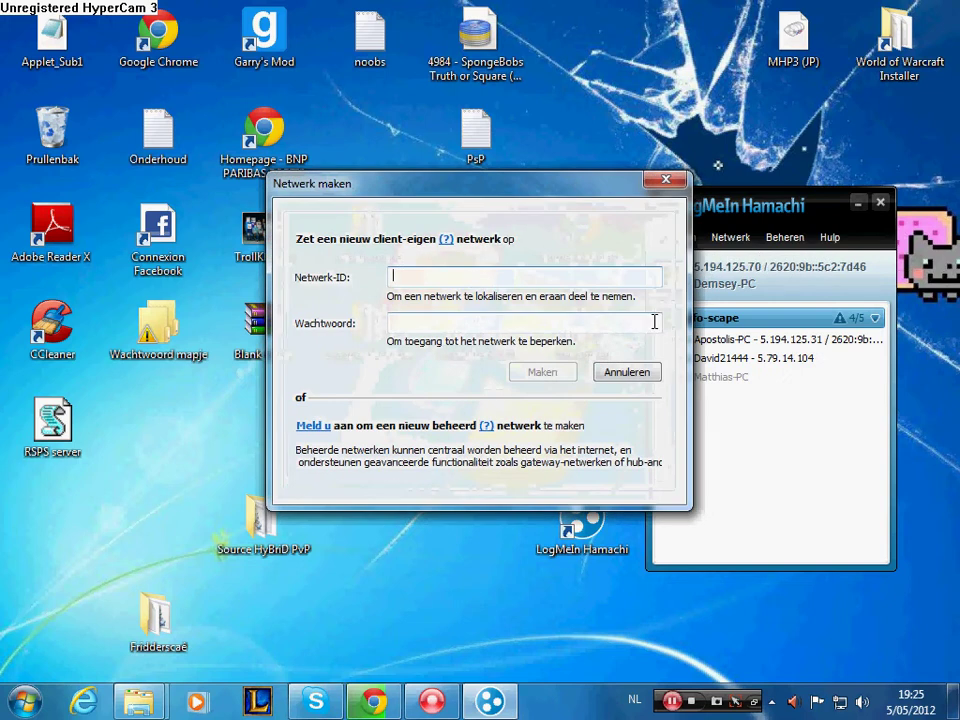
pyautogui.write('Test youtube')
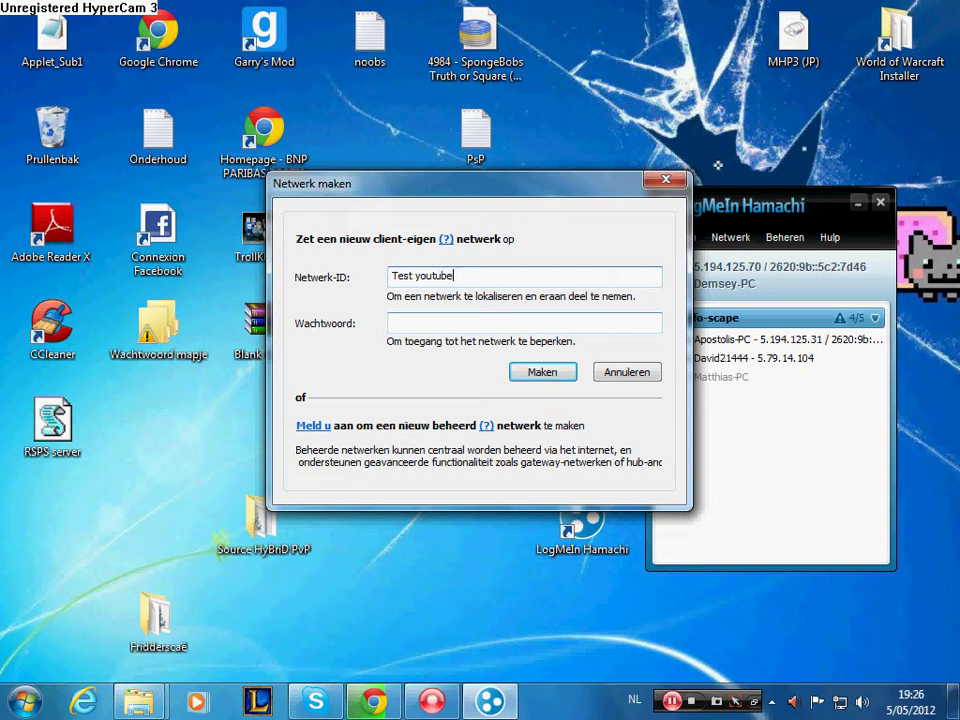
pyautogui.press('Return')
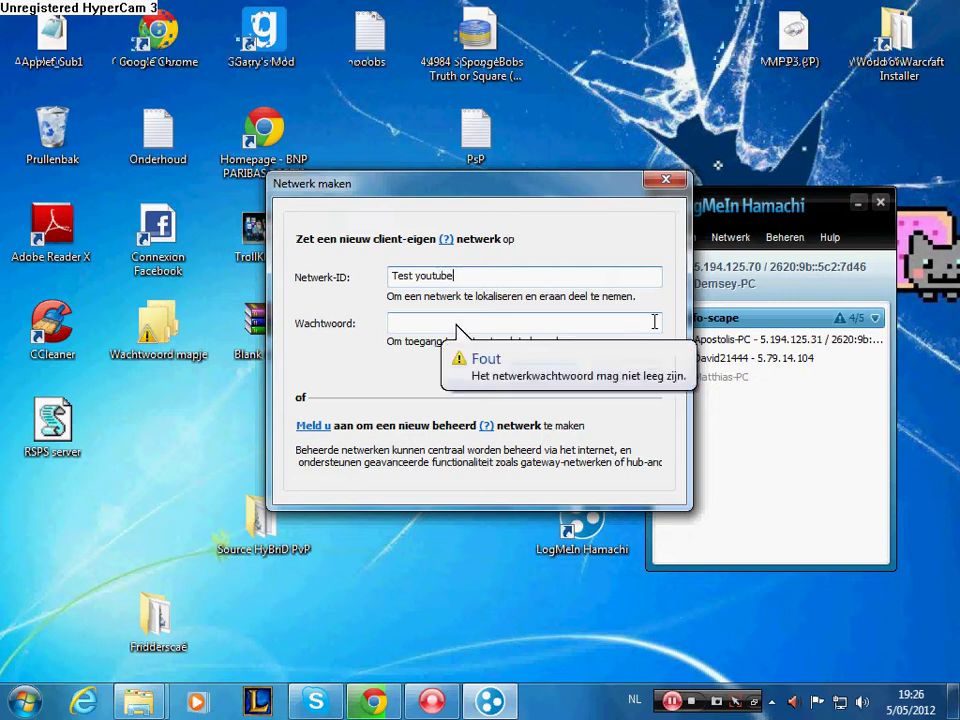
pyautogui.click(655, 321)
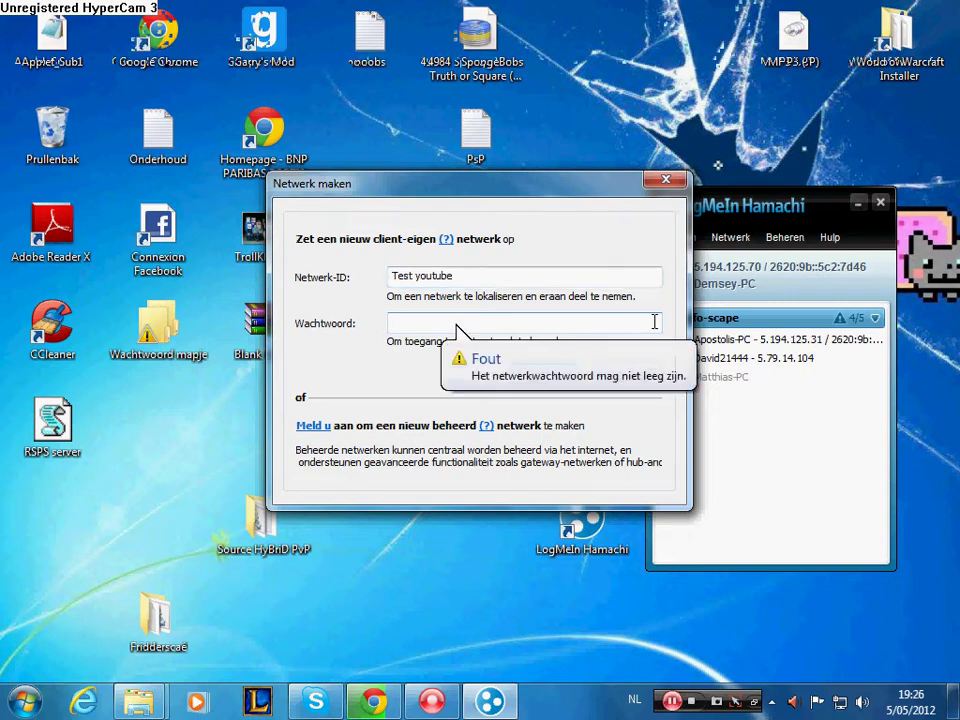
pyautogui.write('123456')
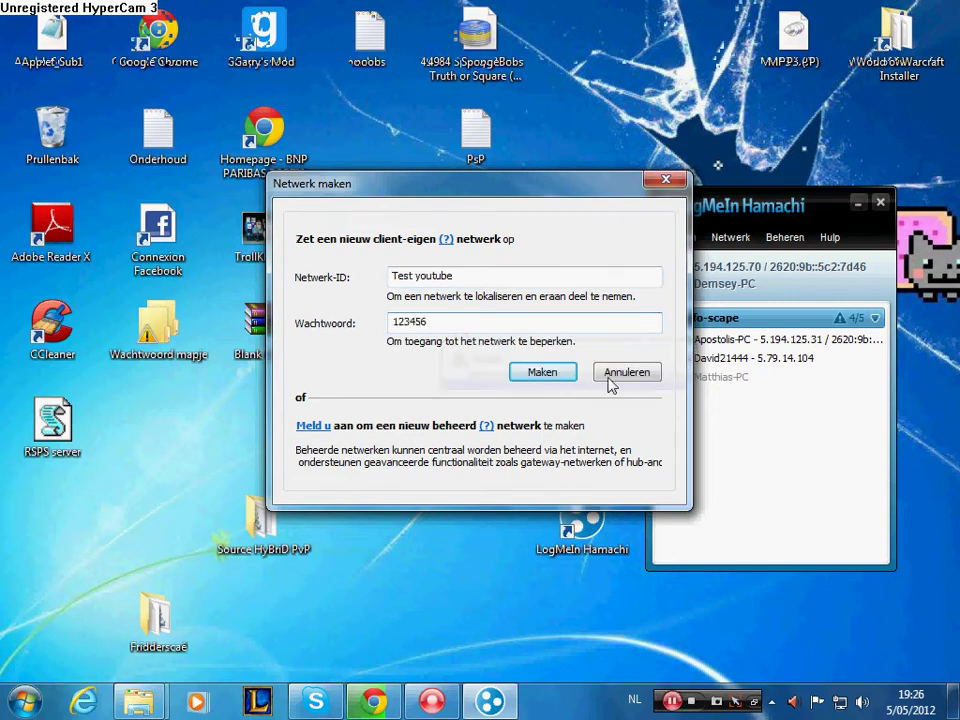
pyautogui.press('Return')
pyautogui.rightClick(700, 410)
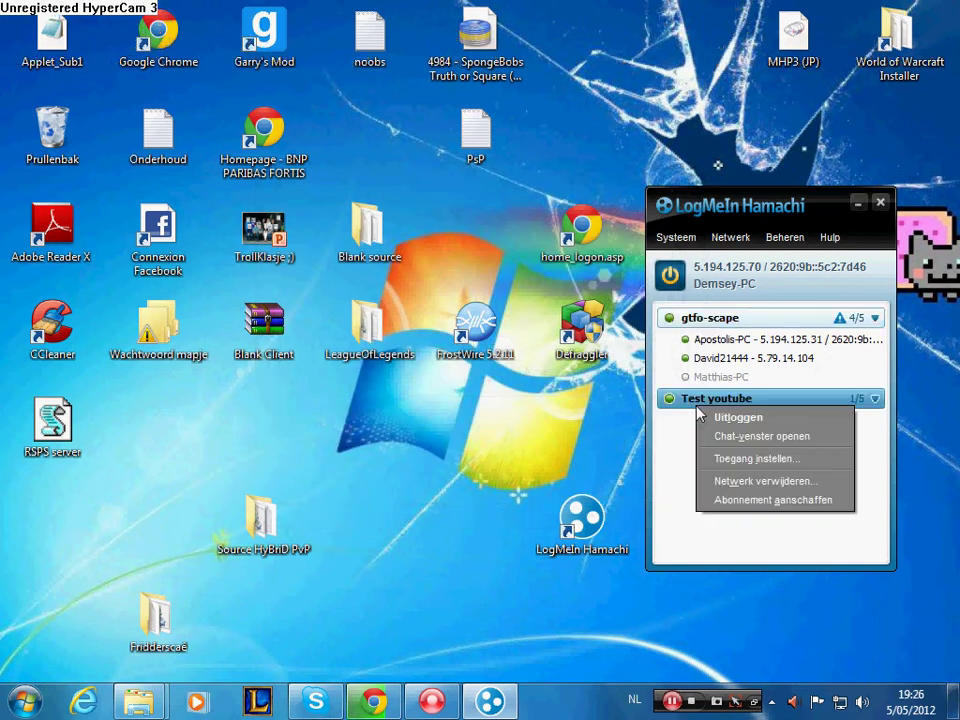
pyautogui.click(748, 459)
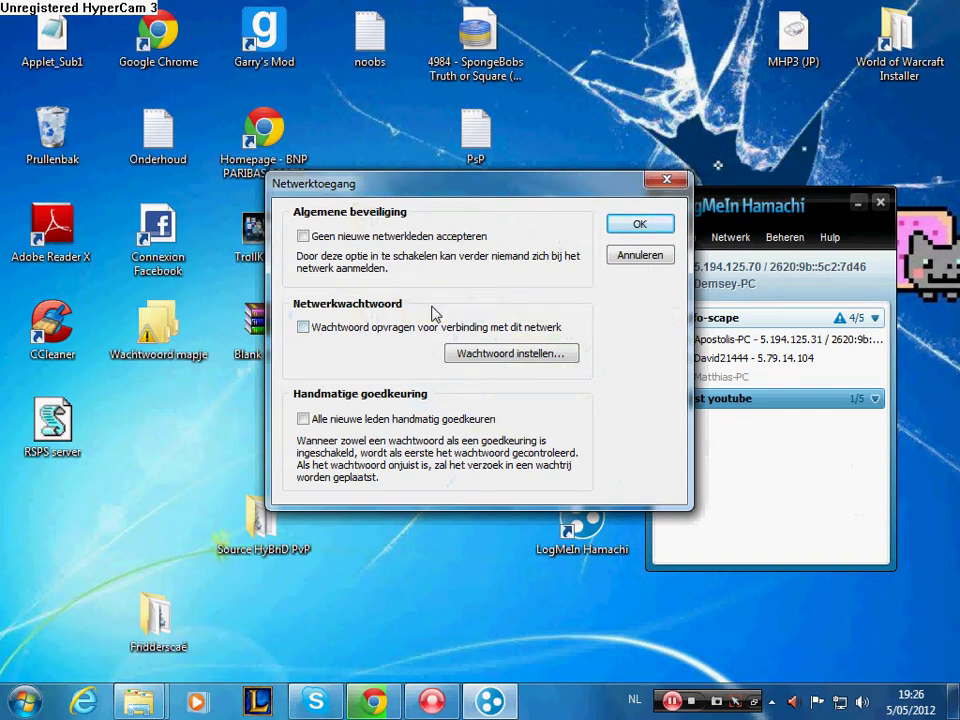
pyautogui.click(640, 224)
pyautogui.rightClick(704, 405)
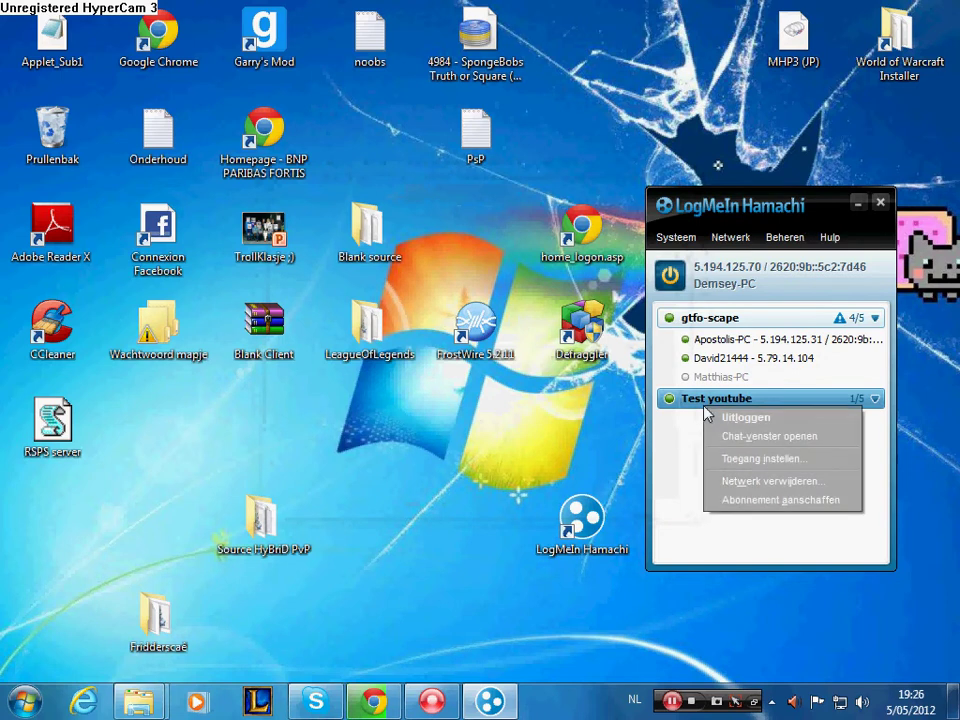
pyautogui.click(730, 460)
pyautogui.click(628, 255)
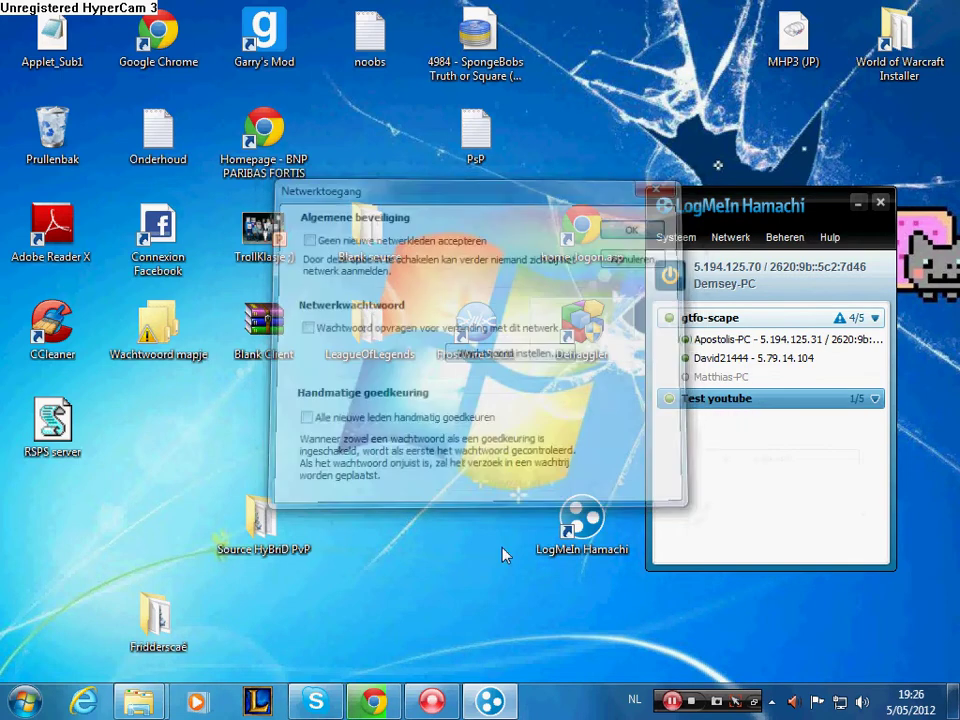
# - Trim the ViacomX topic address back to /smf to load the MoparScape forum index
pyautogui.click(373, 701)
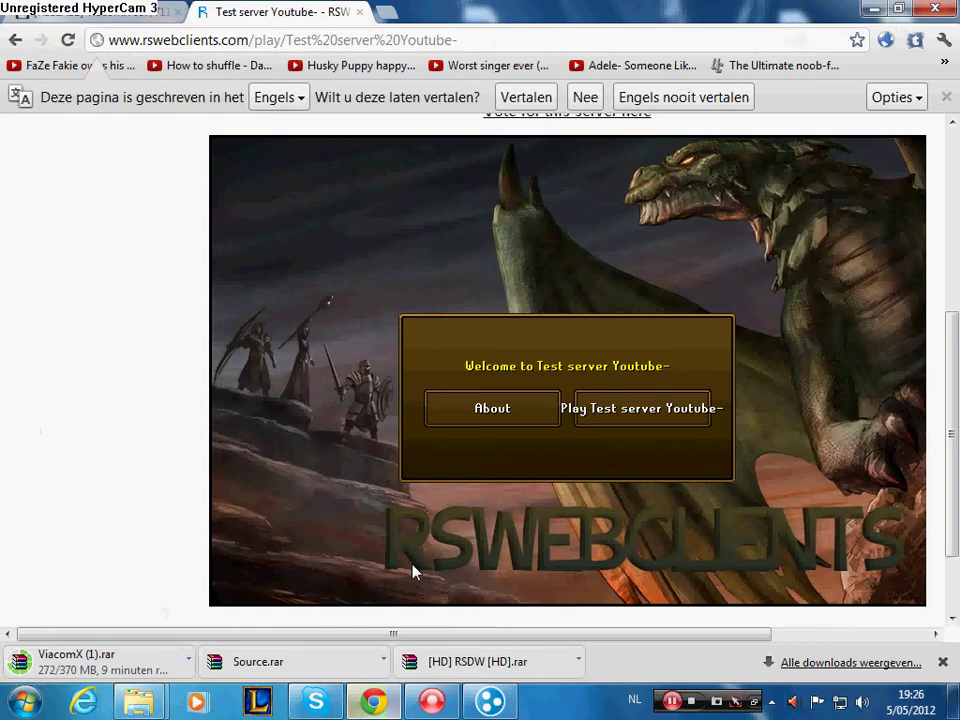
pyautogui.click(100, 12)
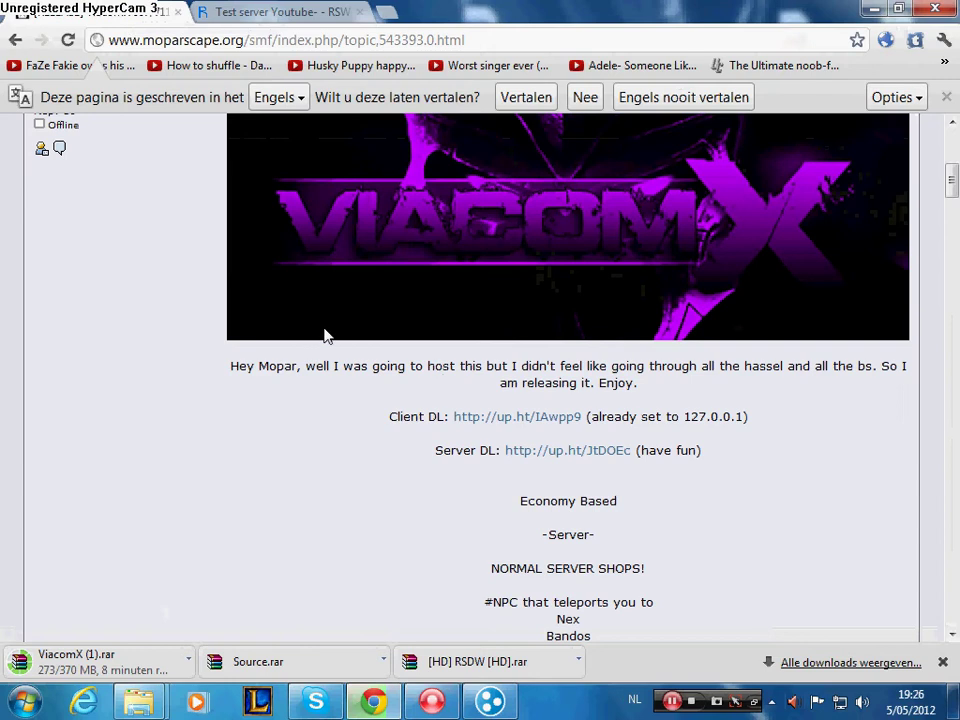
pyautogui.scroll(-4, 565, 485)
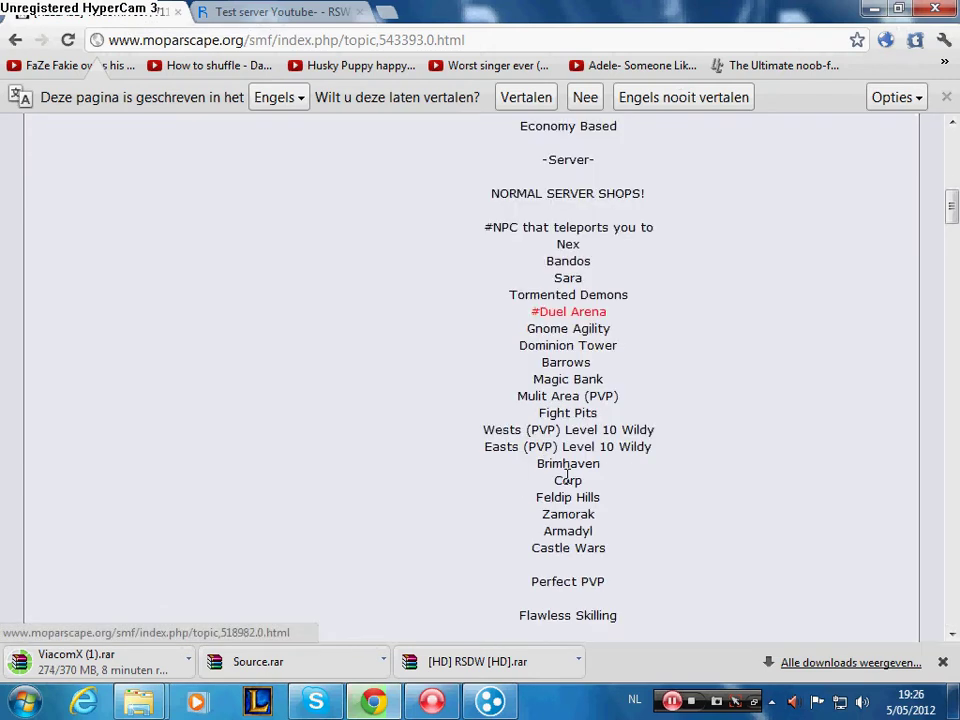
pyautogui.scroll(8, 470, 300)
pyautogui.click(491, 38)
pyautogui.moveTo(491, 38); pyautogui.dragTo(280, 31)
pyautogui.press('BackSpace')
pyautogui.press('Return')
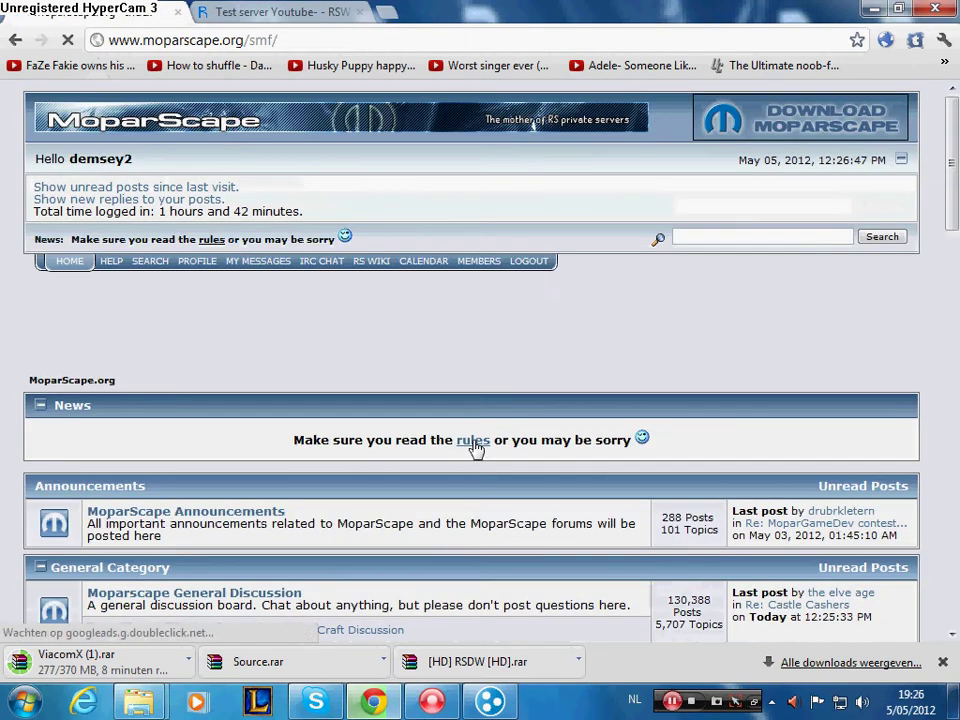
# - Open the Server Downloads board and its [RELEASE] ViacomX 667/711 topic
pyautogui.scroll(-6, 475, 457)
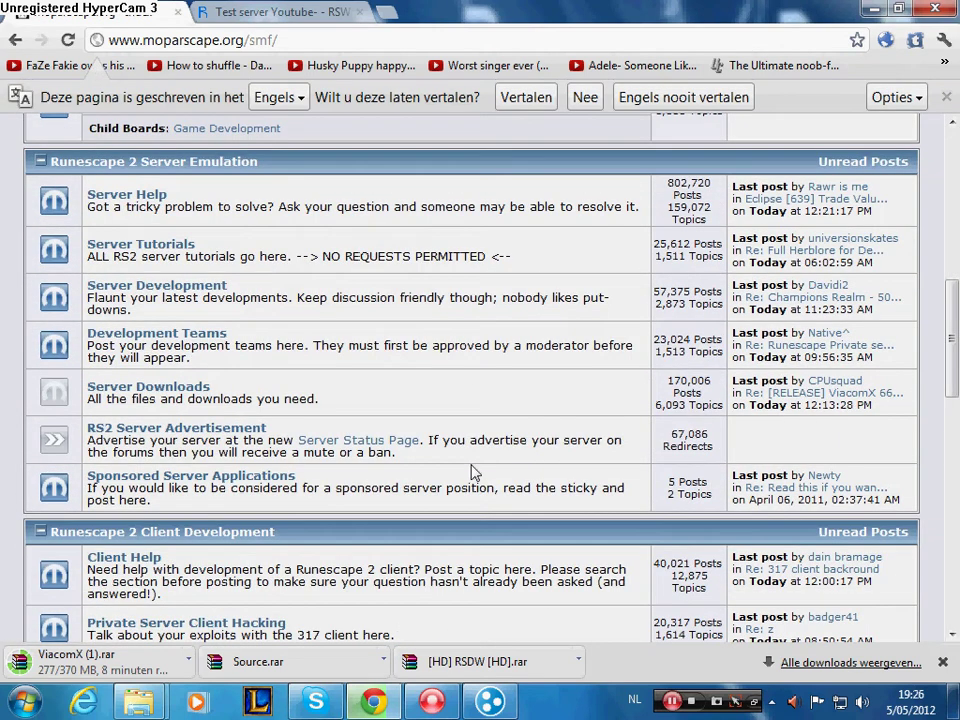
pyautogui.click(150, 387)
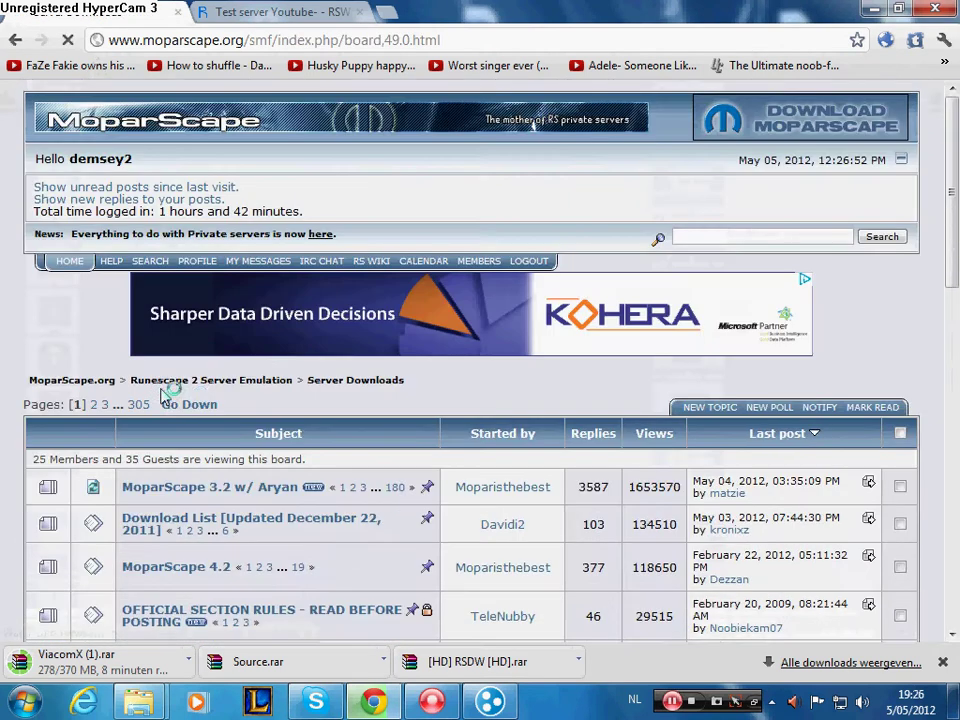
pyautogui.scroll(-3, 180, 396)
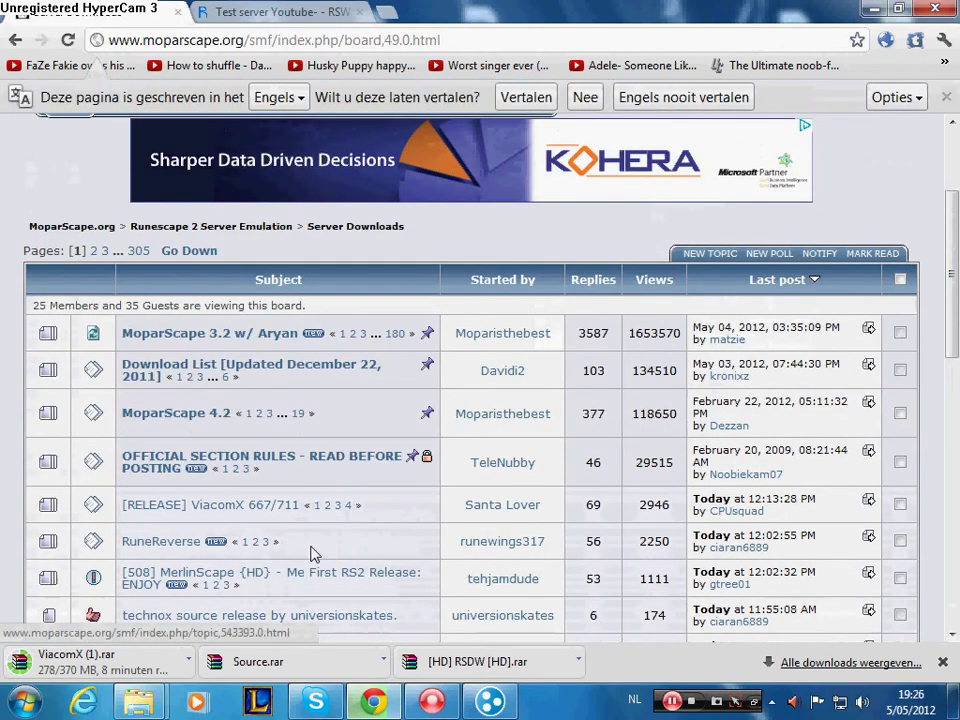
pyautogui.scroll(-1, 250, 480)
pyautogui.click(246, 414)
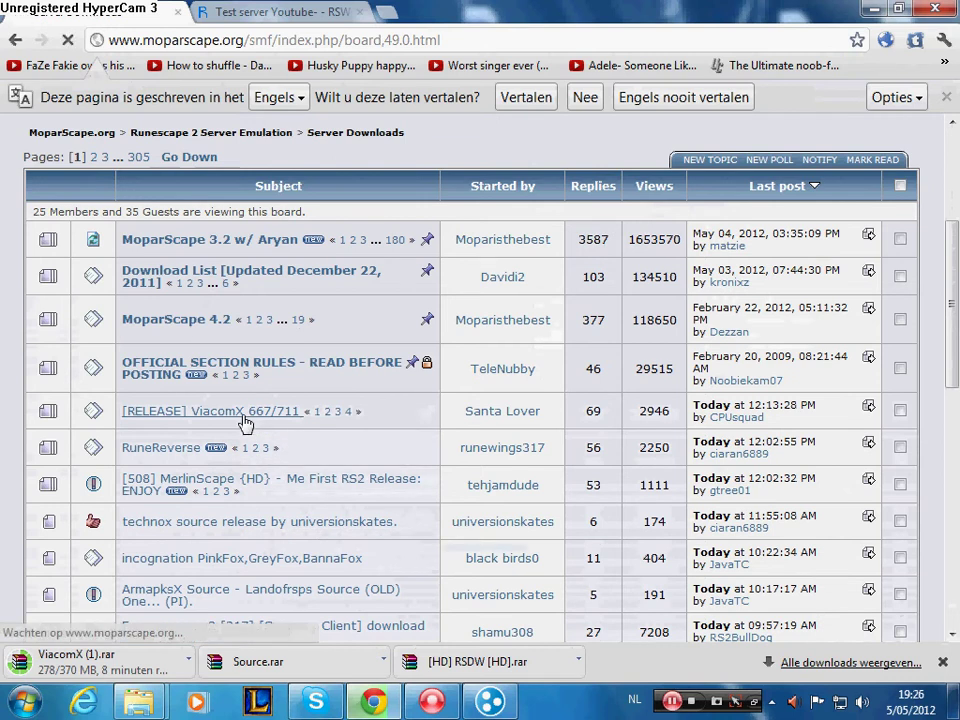
# - Read through the ViacomX 667/711 post, then go back to the Server Downloads topic list
pyautogui.scroll(-2, 141, 608)
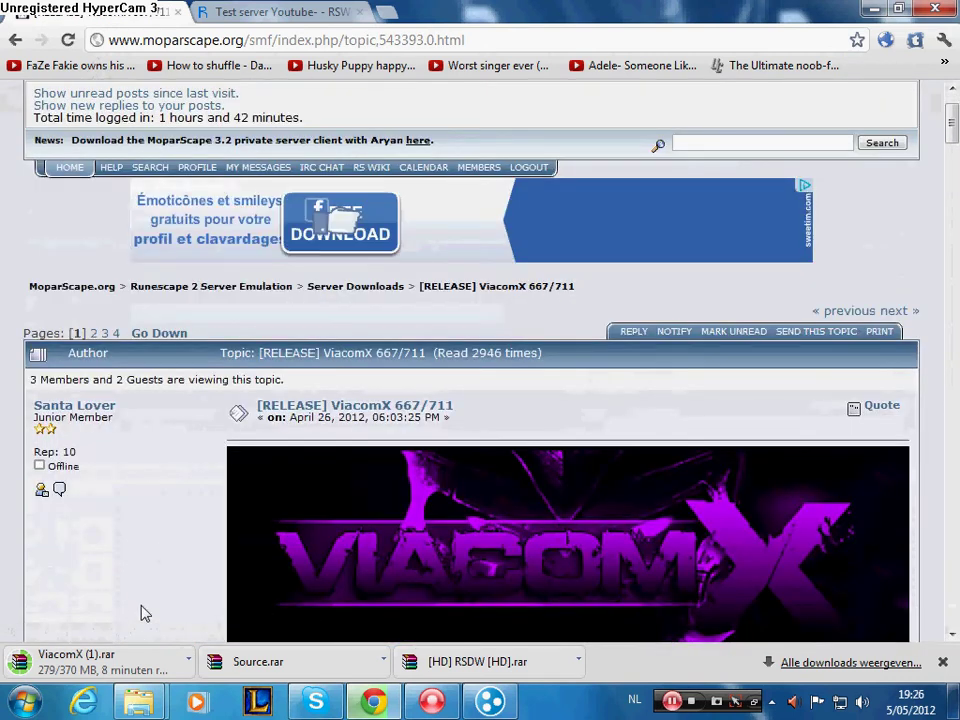
pyautogui.scroll(-3, 141, 613)
pyautogui.scroll(-9, 141, 613)
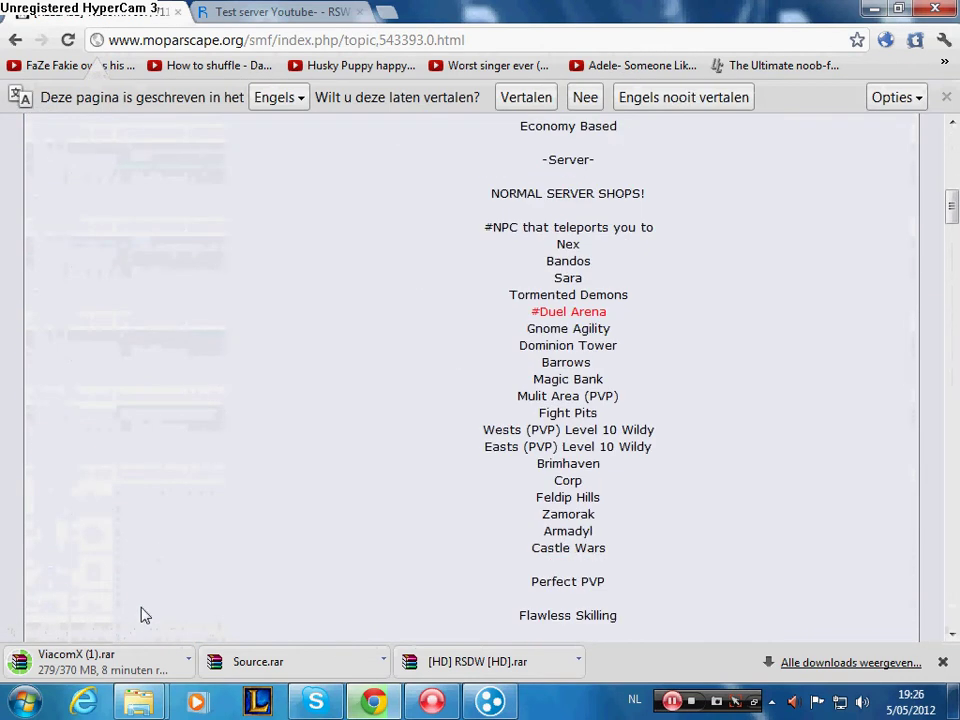
pyautogui.scroll(-15, 402, 411)
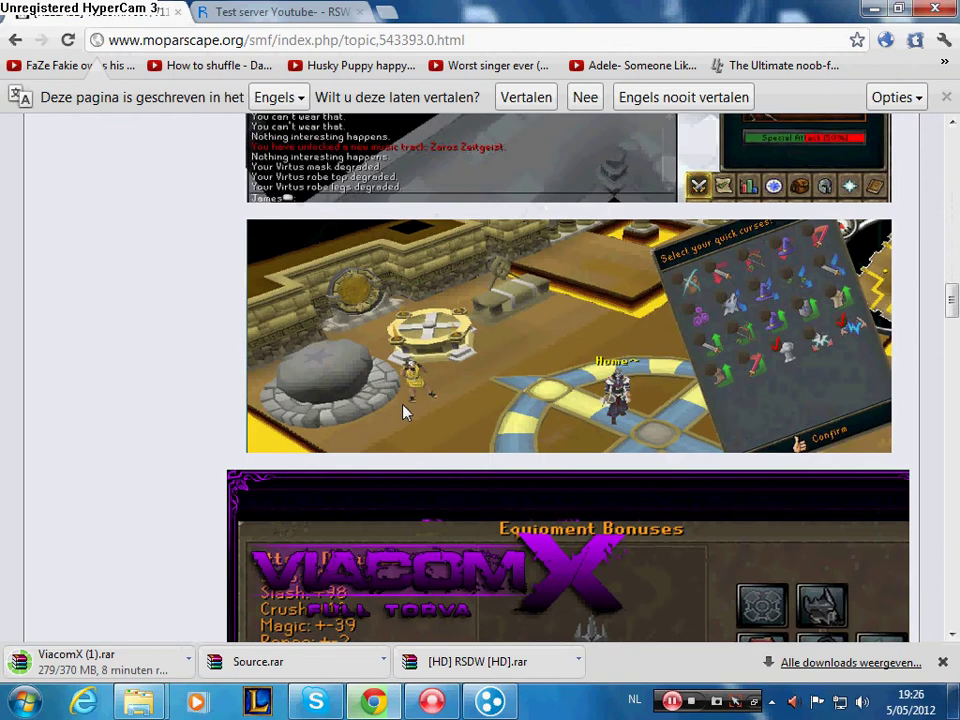
pyautogui.scroll(-3, 405, 411)
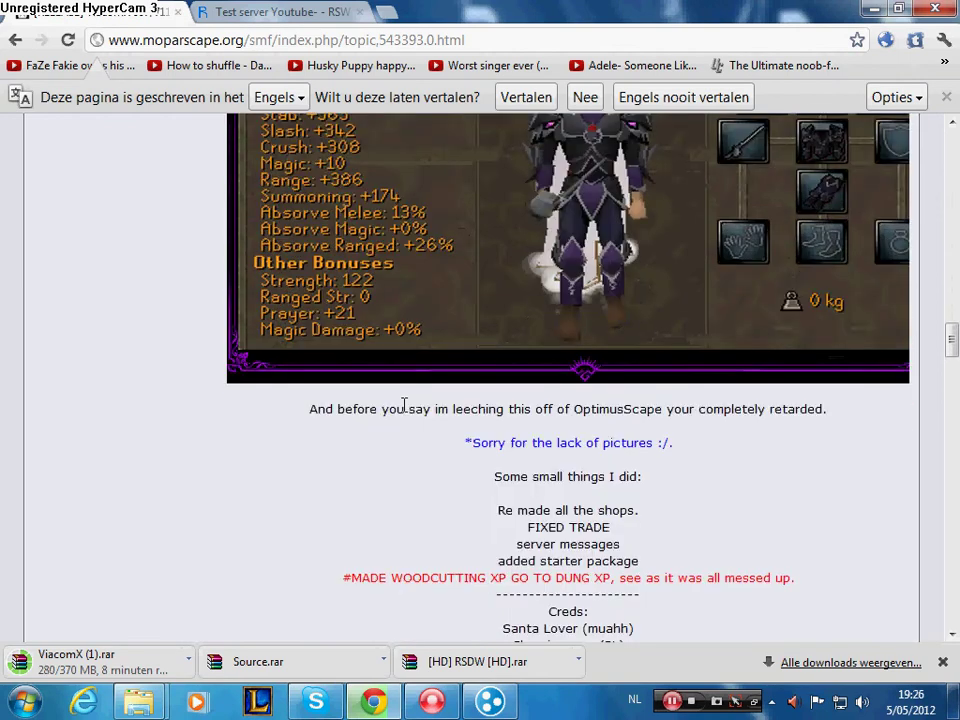
pyautogui.scroll(15, 408, 428)
pyautogui.scroll(6, 408, 430)
pyautogui.scroll(-2, 409, 422)
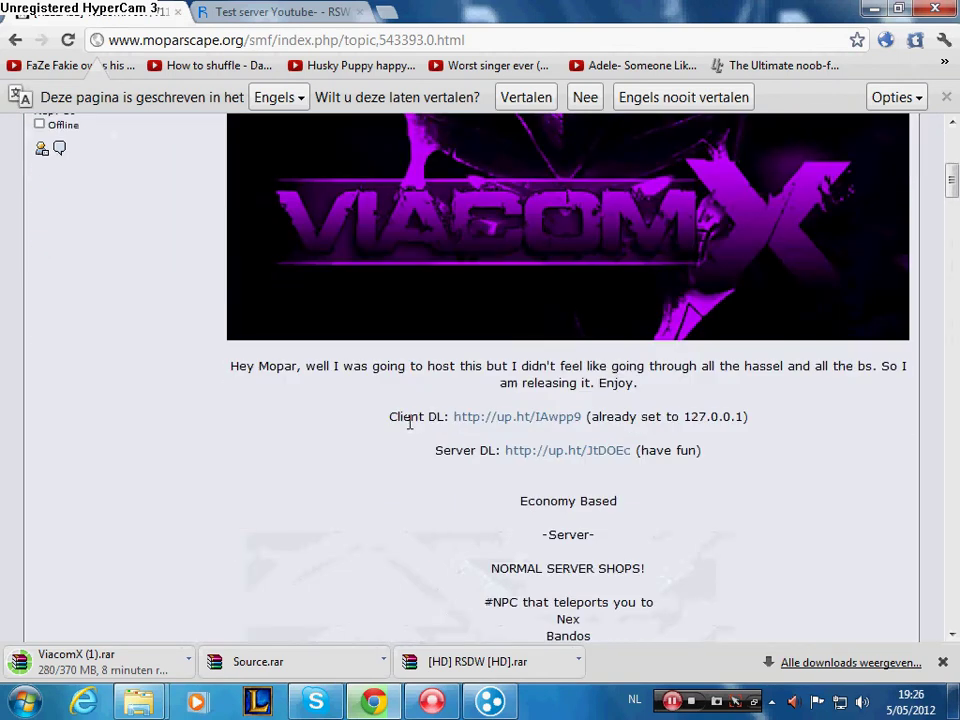
pyautogui.moveTo(435, 450); pyautogui.dragTo(491, 450)
pyautogui.click(496, 451)
pyautogui.click(16, 40)
# - Review the Fernanscapev2 [317] download links, then switch to the Test server Youtube- RSWebclients page
pyautogui.scroll(-4, 375, 413)
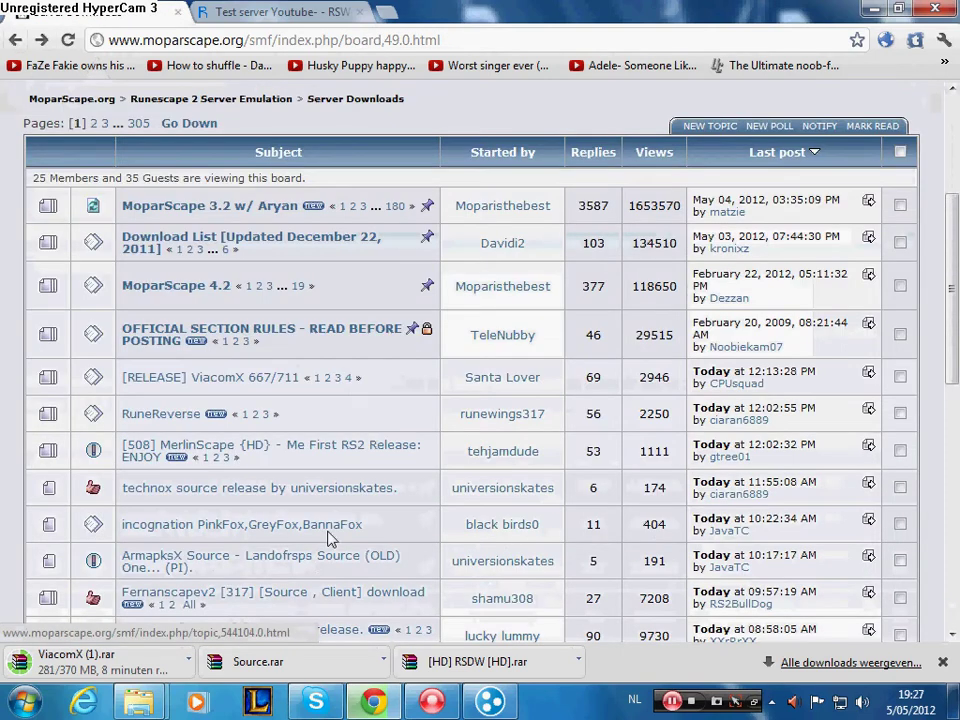
pyautogui.click(410, 498)
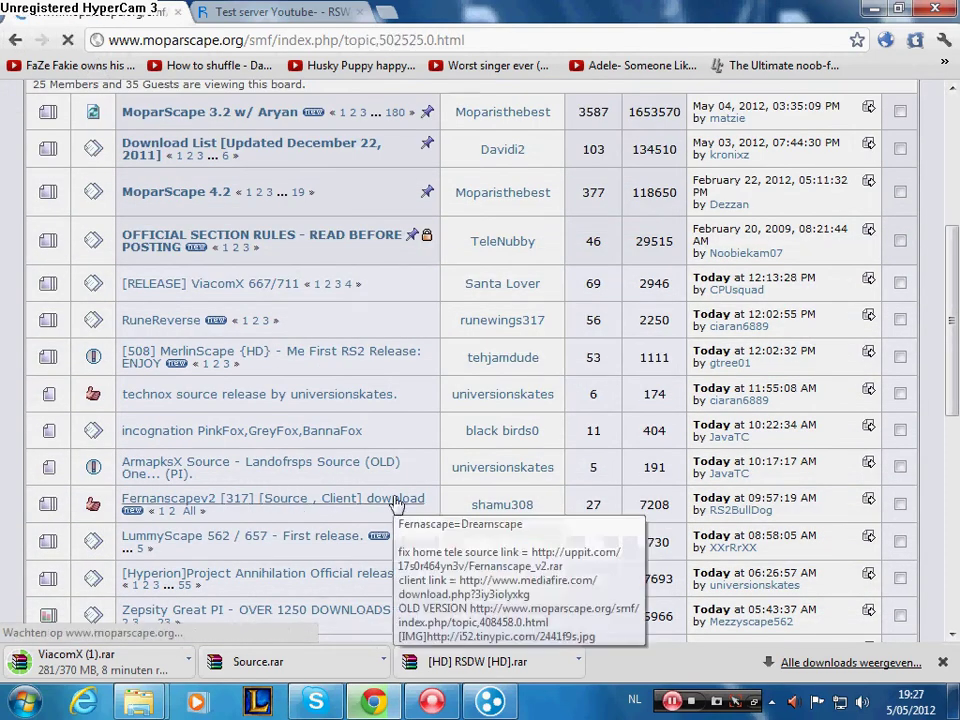
pyautogui.scroll(-2, 422, 493)
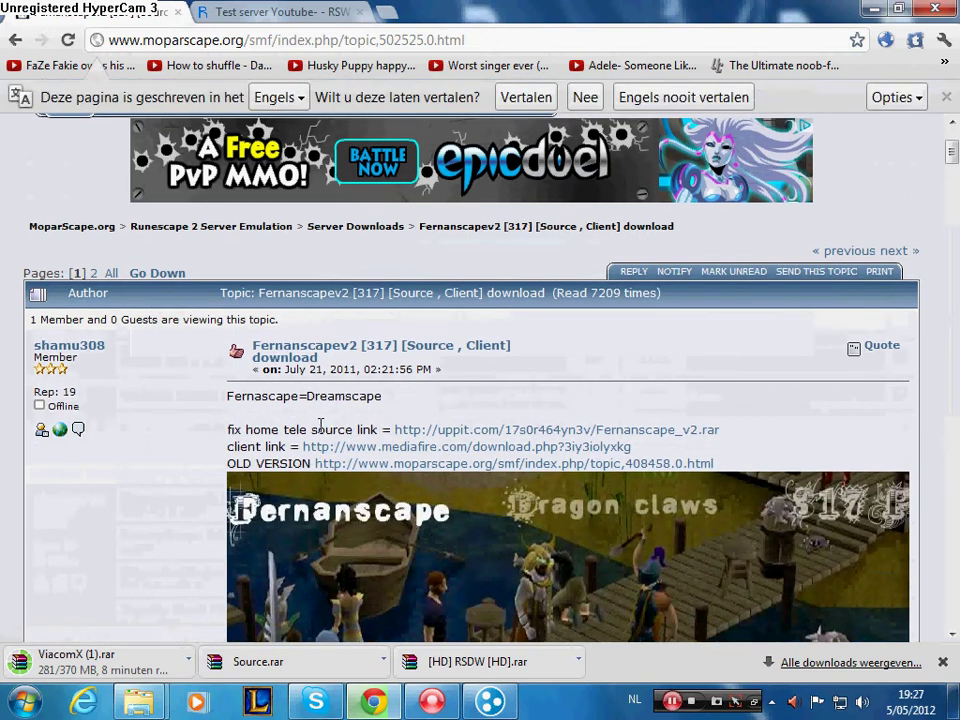
pyautogui.moveTo(318, 429); pyautogui.dragTo(728, 432)
pyautogui.click(733, 439)
pyautogui.click(10, 40)
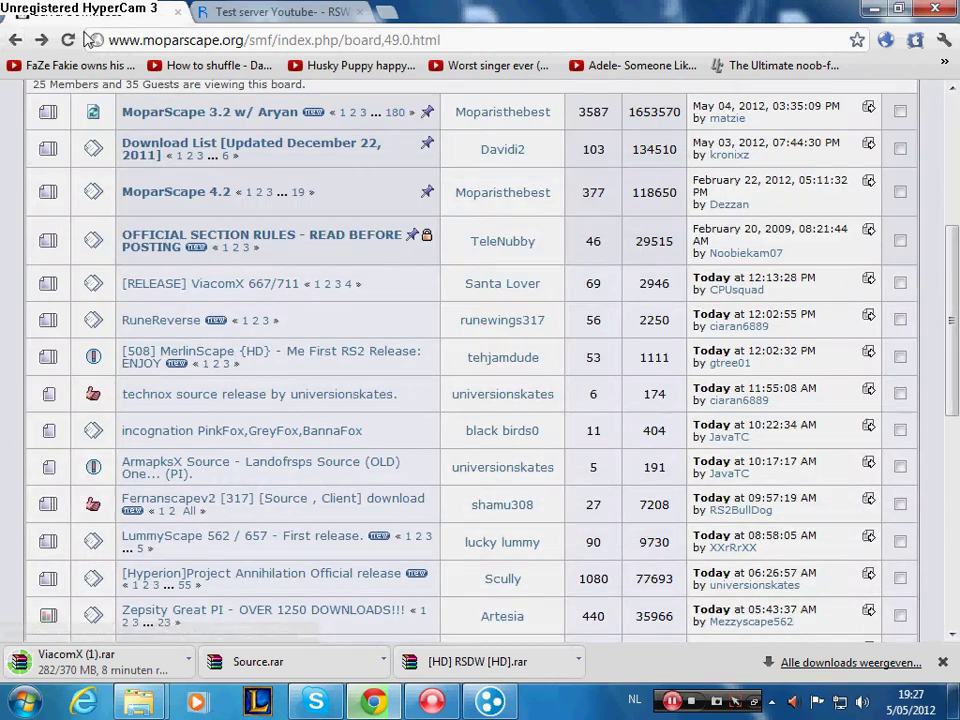
pyautogui.click(286, 10)
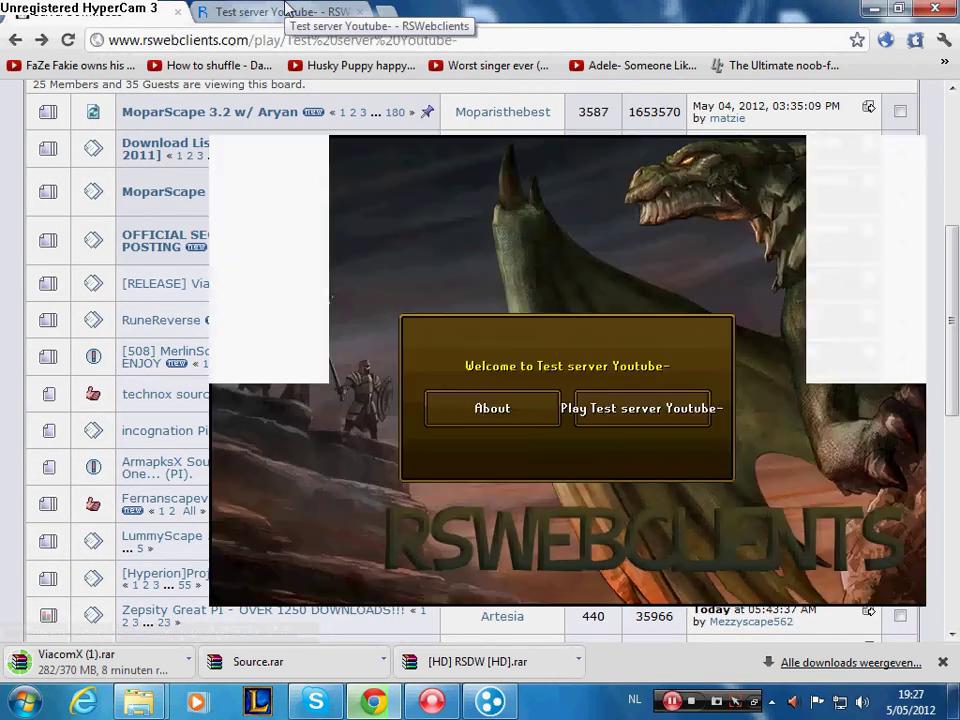
pyautogui.scroll(4, 462, 408)
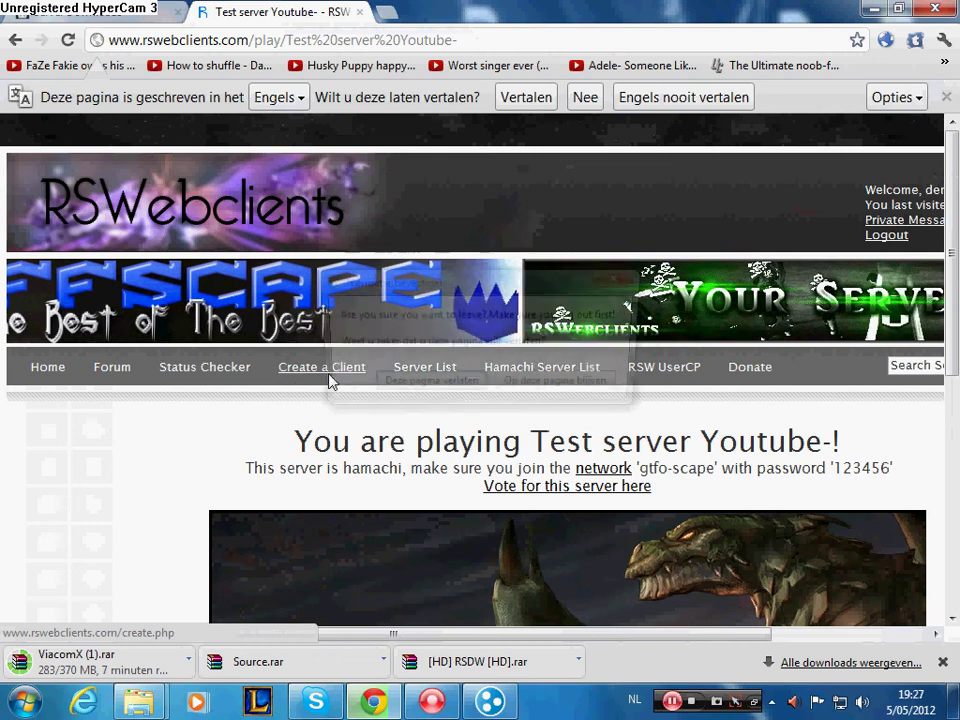
# - Open the RSWebclients Create a Client form
pyautogui.click(332, 377)
pyautogui.click(378, 390)
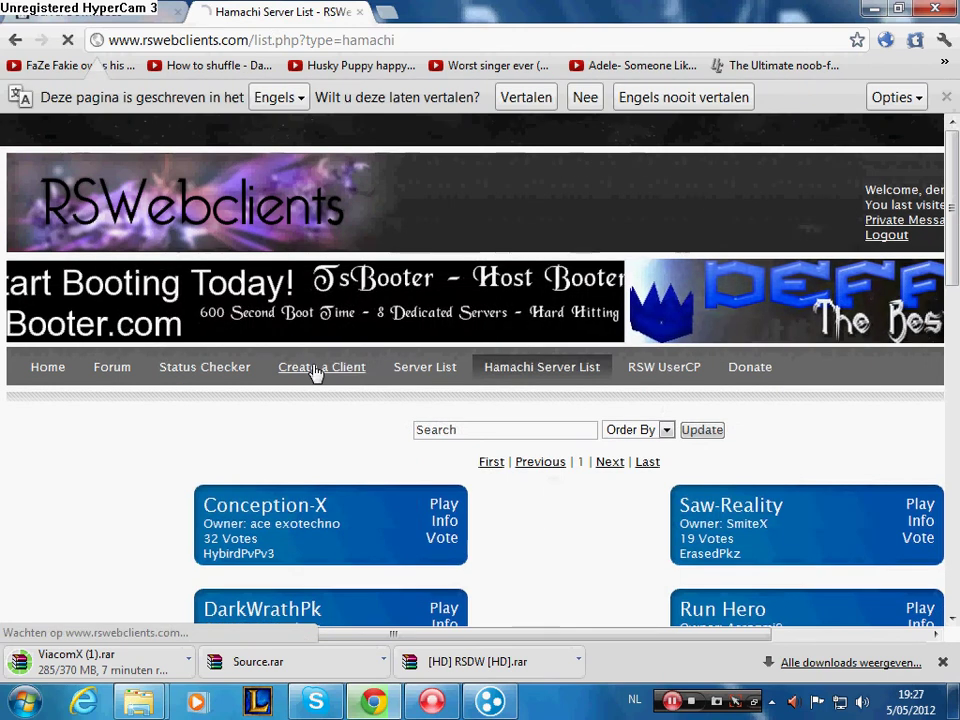
pyautogui.click(315, 369)
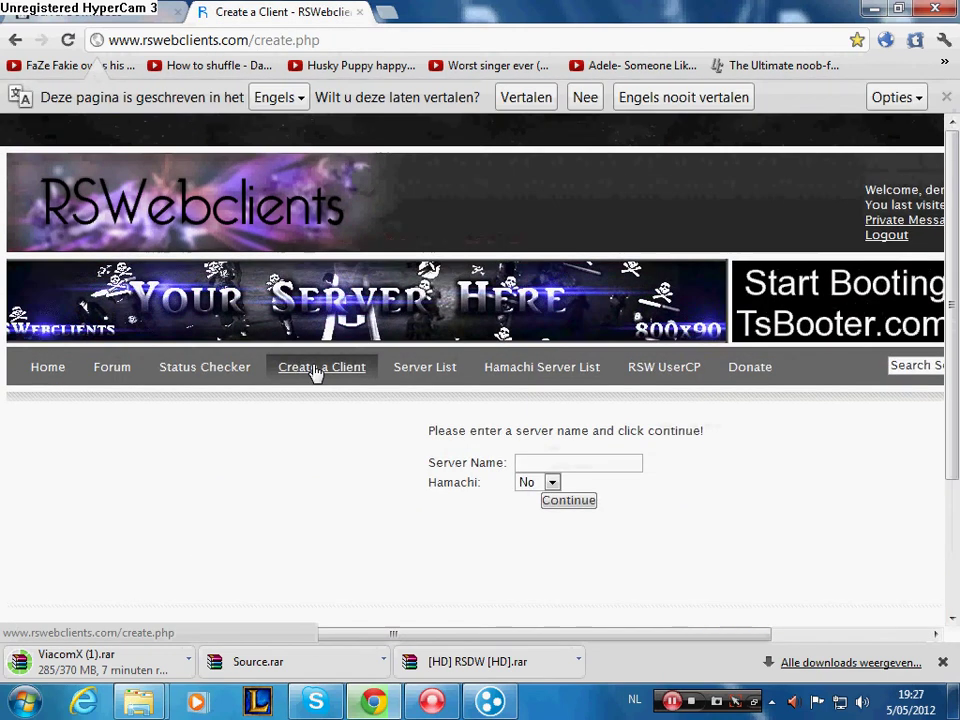
# - Name the client 'test youtube-', set Hamachi to Yes, and continue to the IP step
pyautogui.click(569, 462)
pyautogui.click(552, 483)
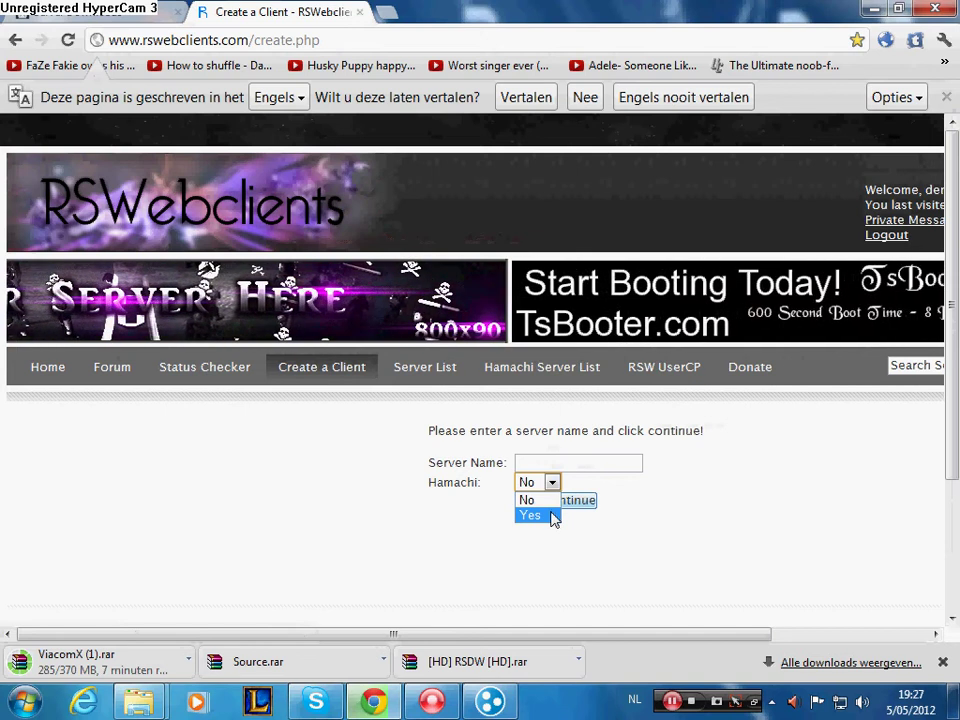
pyautogui.click(553, 514)
pyautogui.click(630, 465)
pyautogui.write('t')
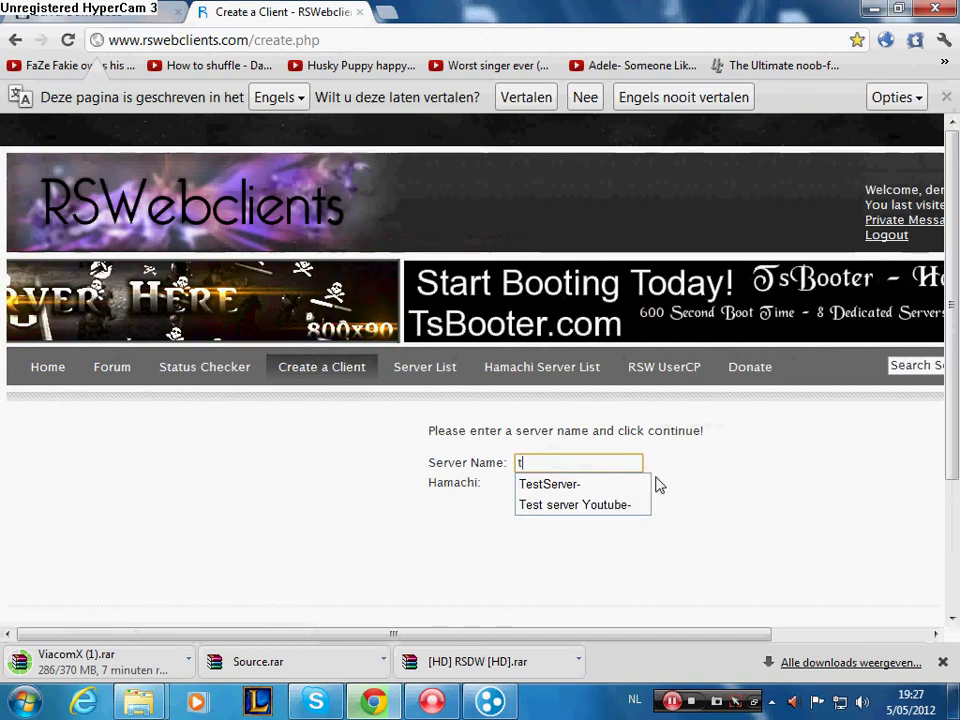
pyautogui.write('est s')
pyautogui.press('BackSpace')
pyautogui.write('y')
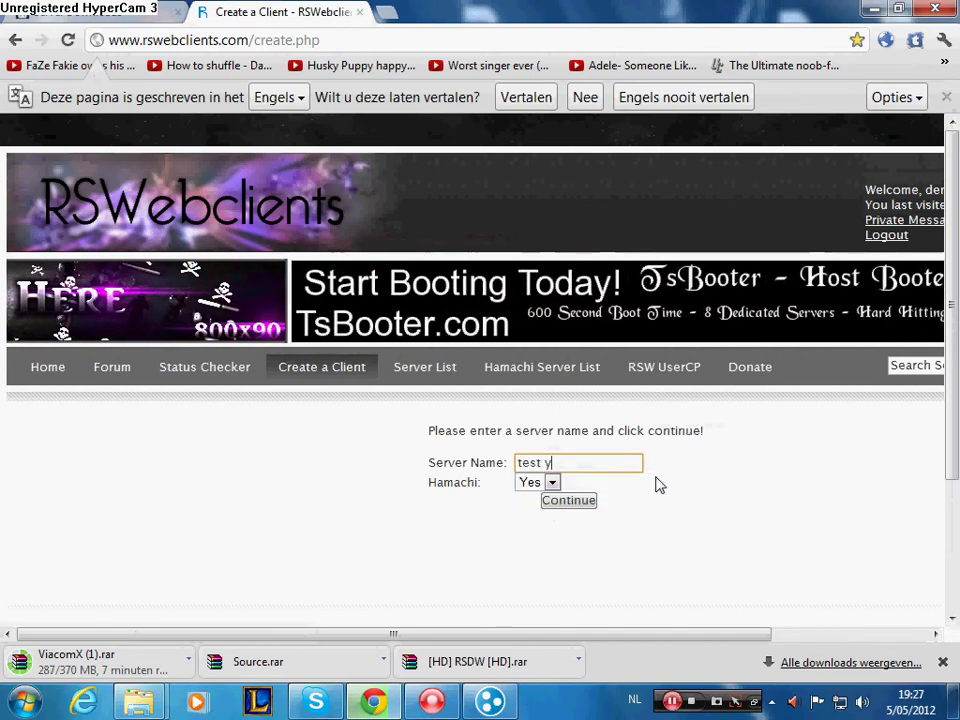
pyautogui.write('outube-')
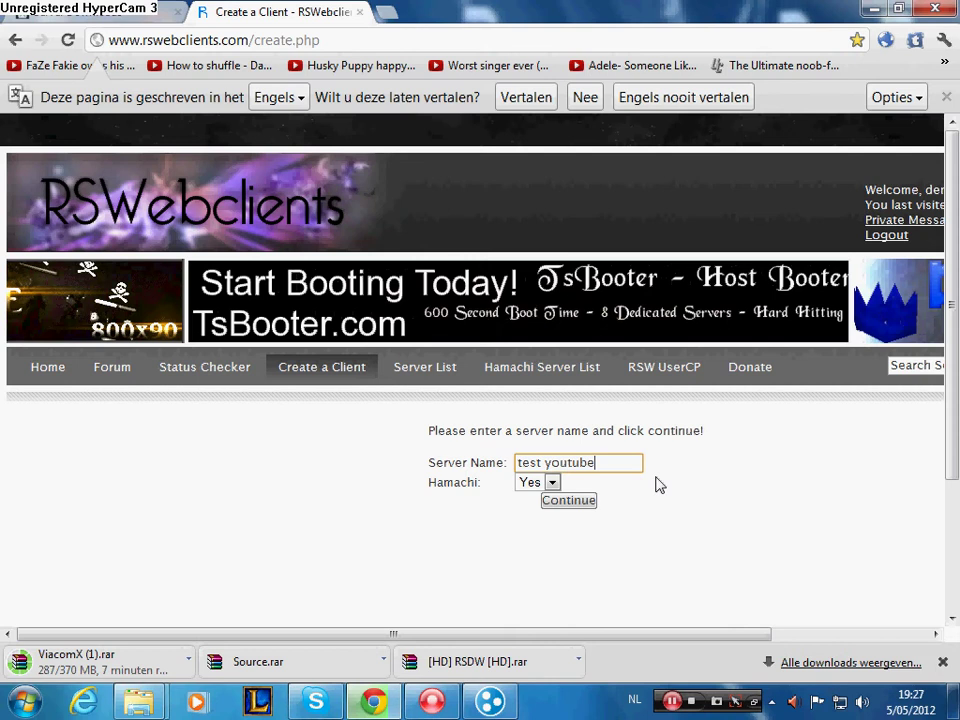
pyautogui.click(564, 500)
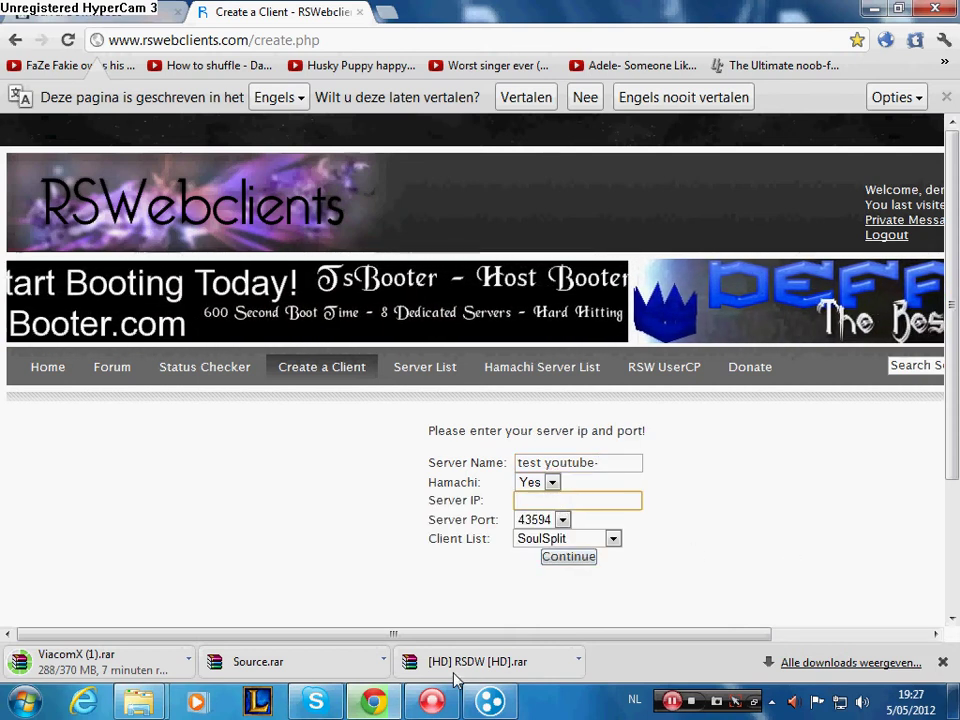
# - Paste Hamachi's IPv4 address 5.194.125.70 into the Server IP field
pyautogui.click(490, 700)
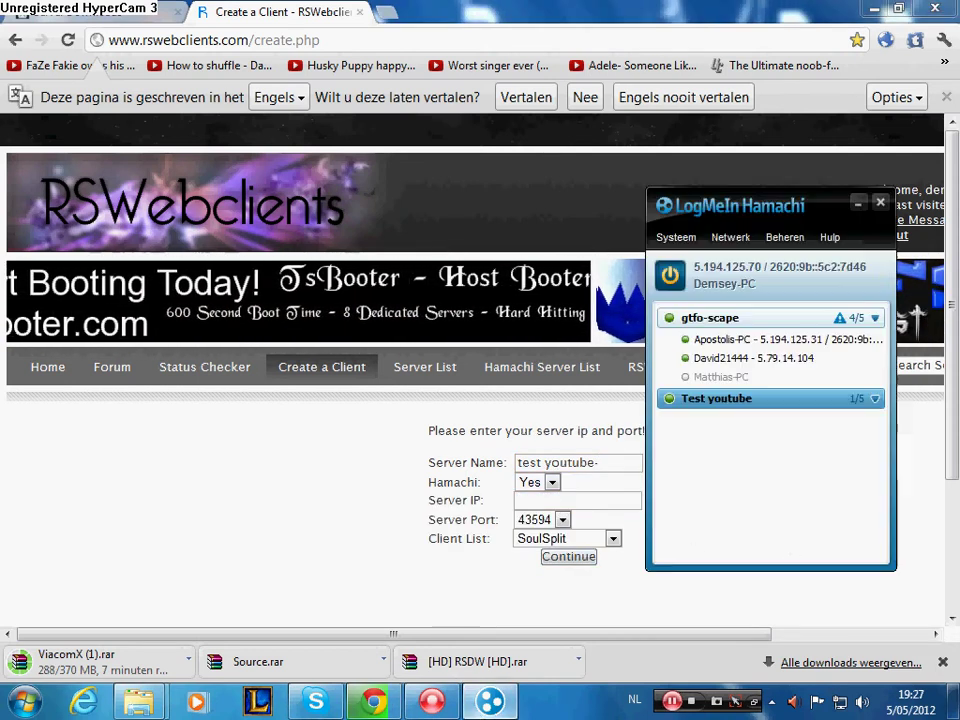
pyautogui.click(731, 268)
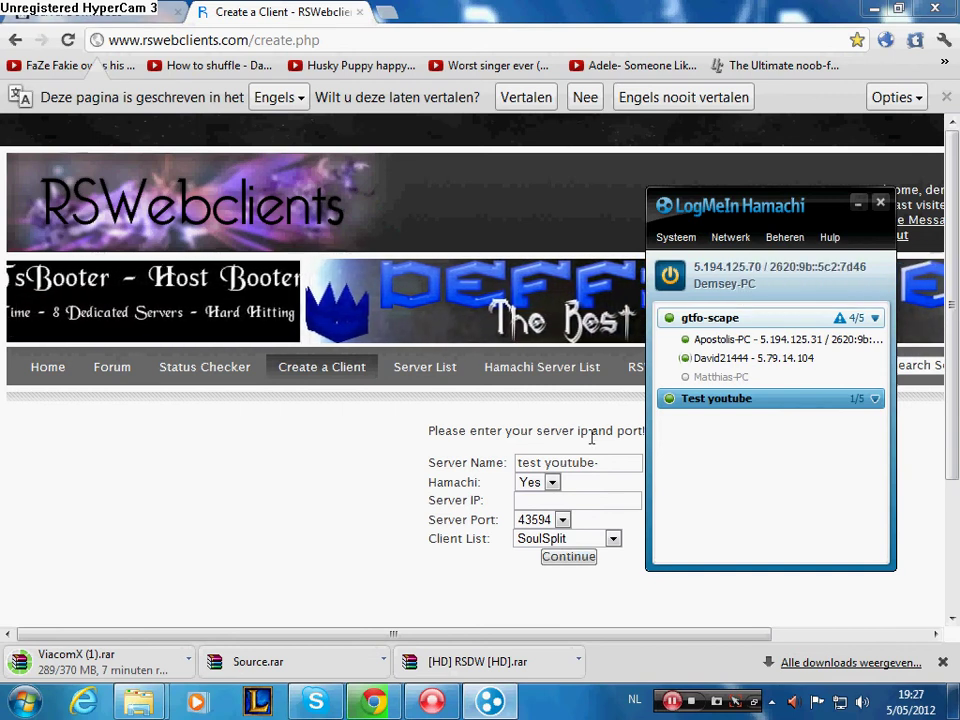
pyautogui.rightClick(598, 503)
pyautogui.click(639, 368)
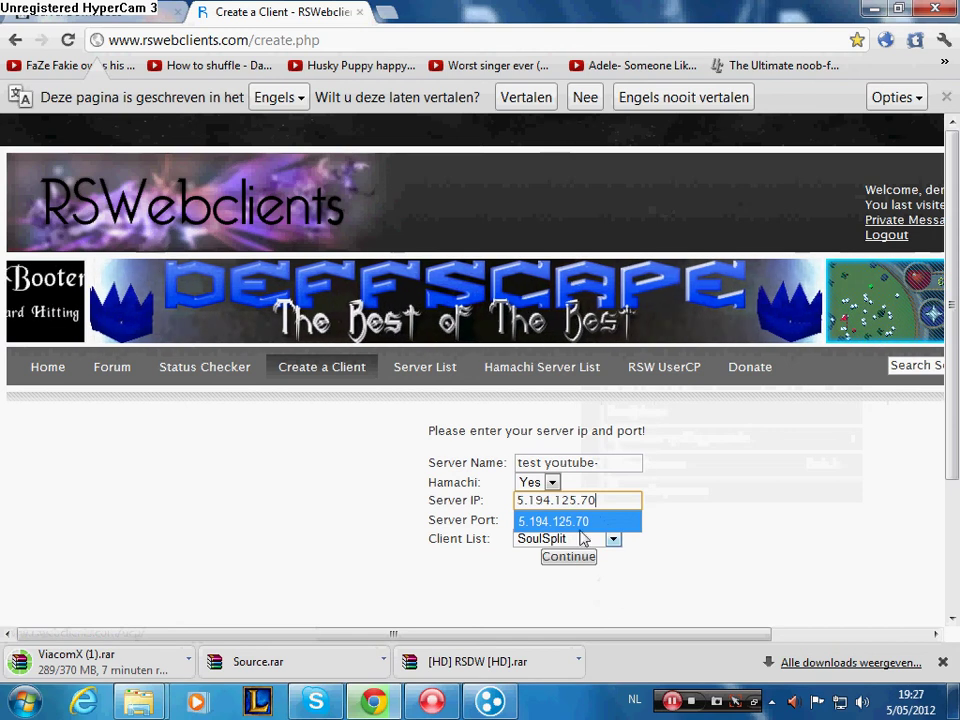
pyautogui.press('Escape')
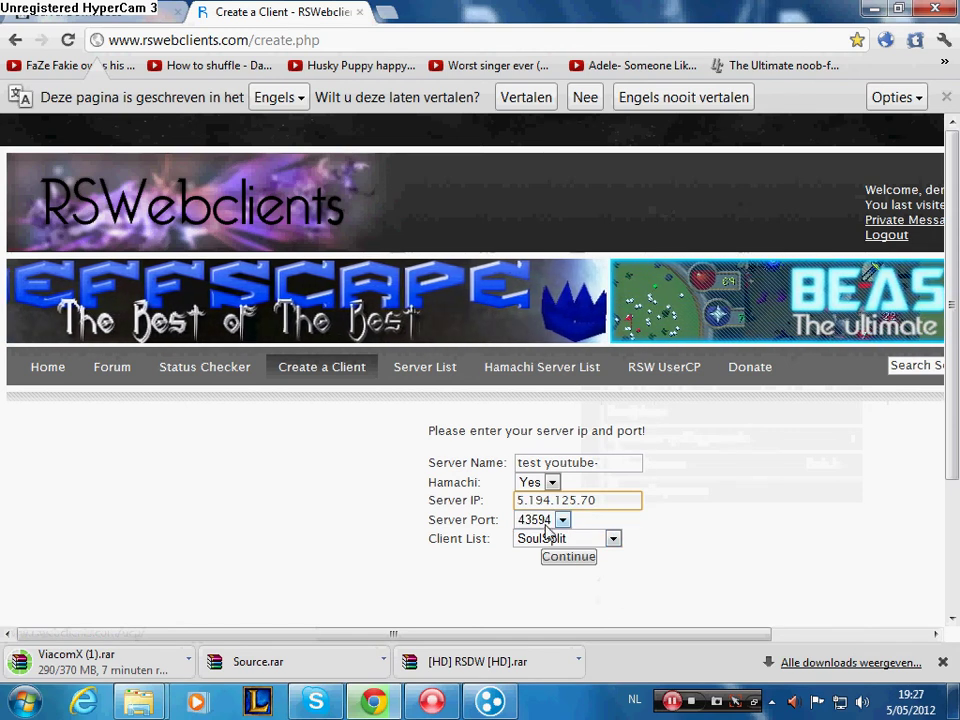
# - Keep port 43594, choose the Hybird PvP v3 client, and submit
pyautogui.click(546, 523)
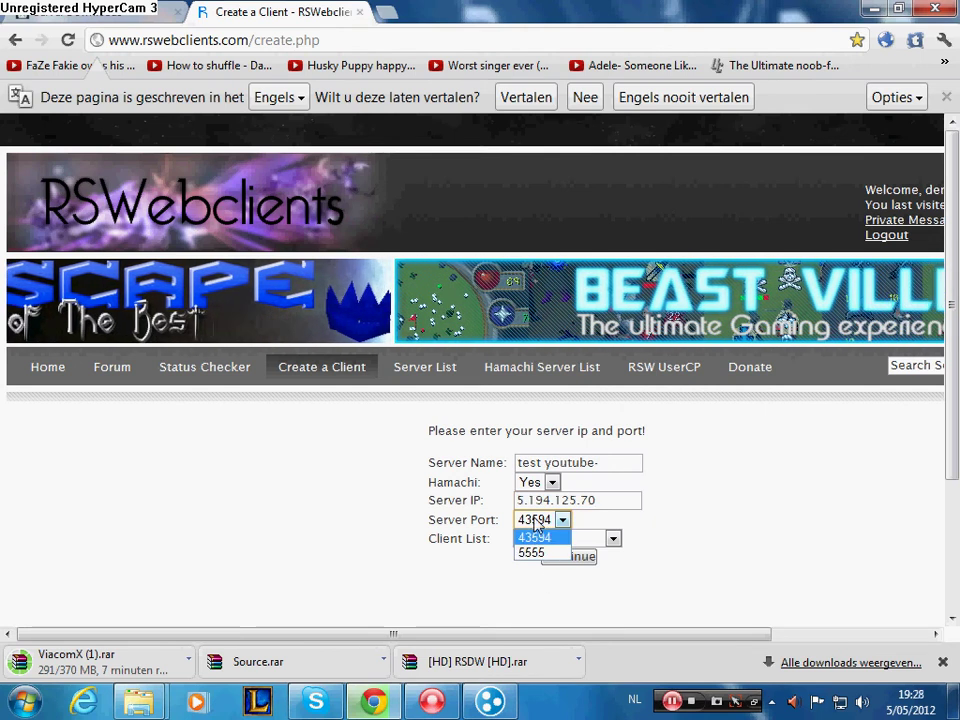
pyautogui.click(536, 537)
pyautogui.click(550, 543)
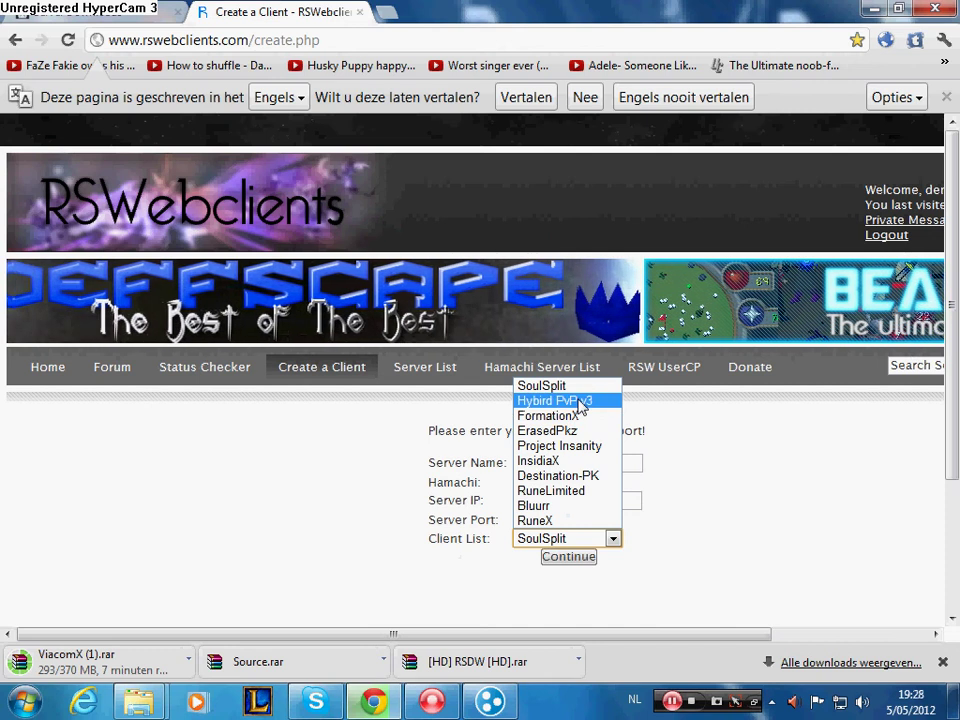
pyautogui.click(583, 400)
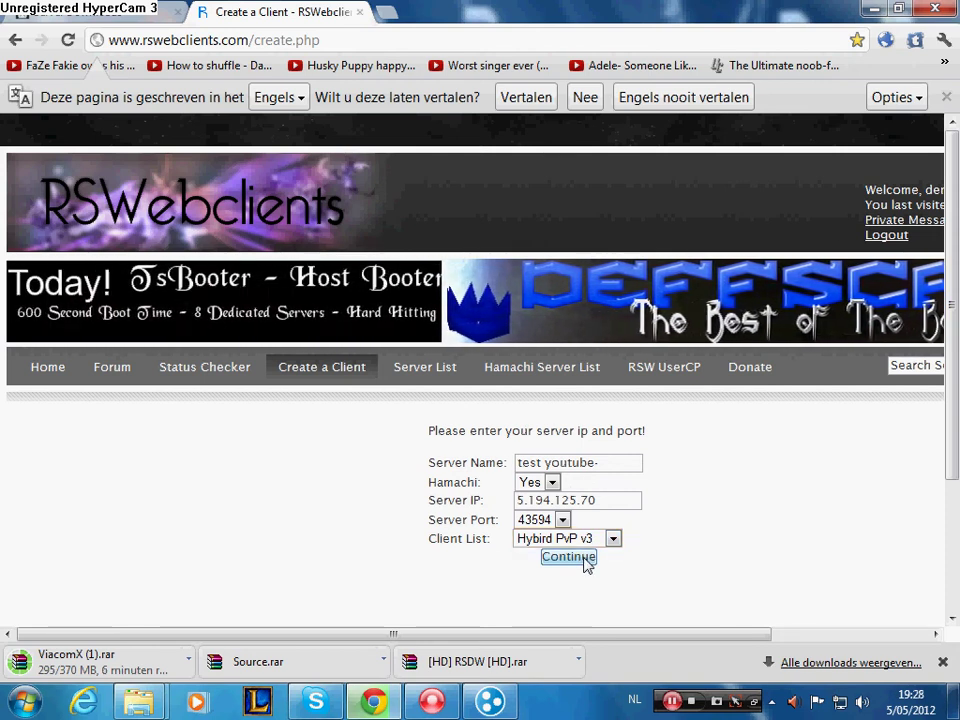
pyautogui.click(568, 557)
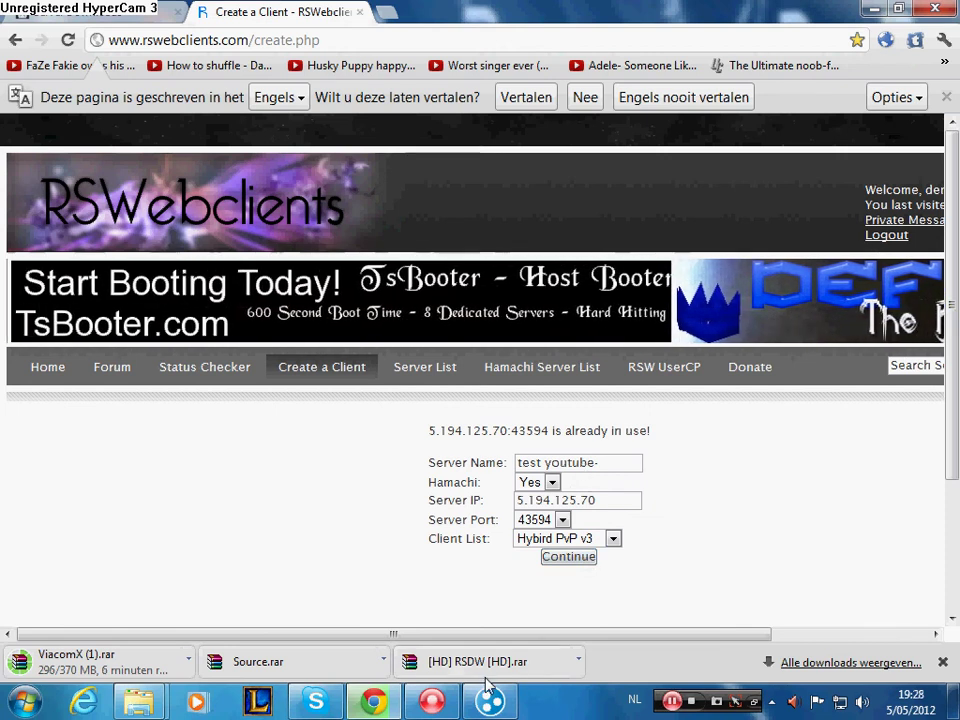
# - Open the Test server Youtube- client's play page from RSW UserCP
pyautogui.hotkey('alt', 'Tab')
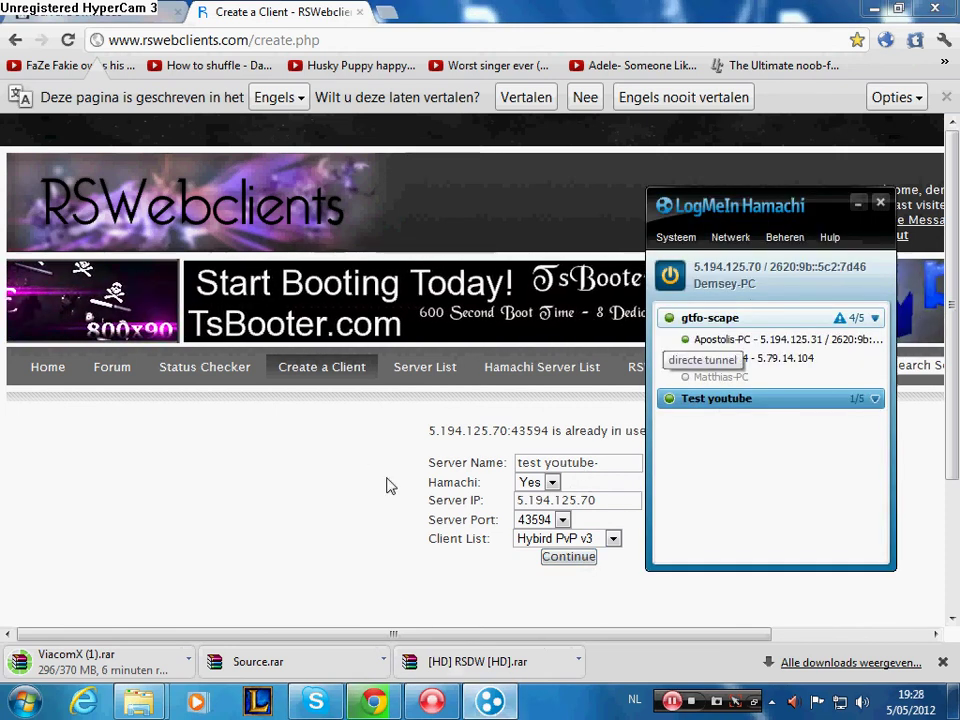
pyautogui.click(388, 484)
pyautogui.click(644, 368)
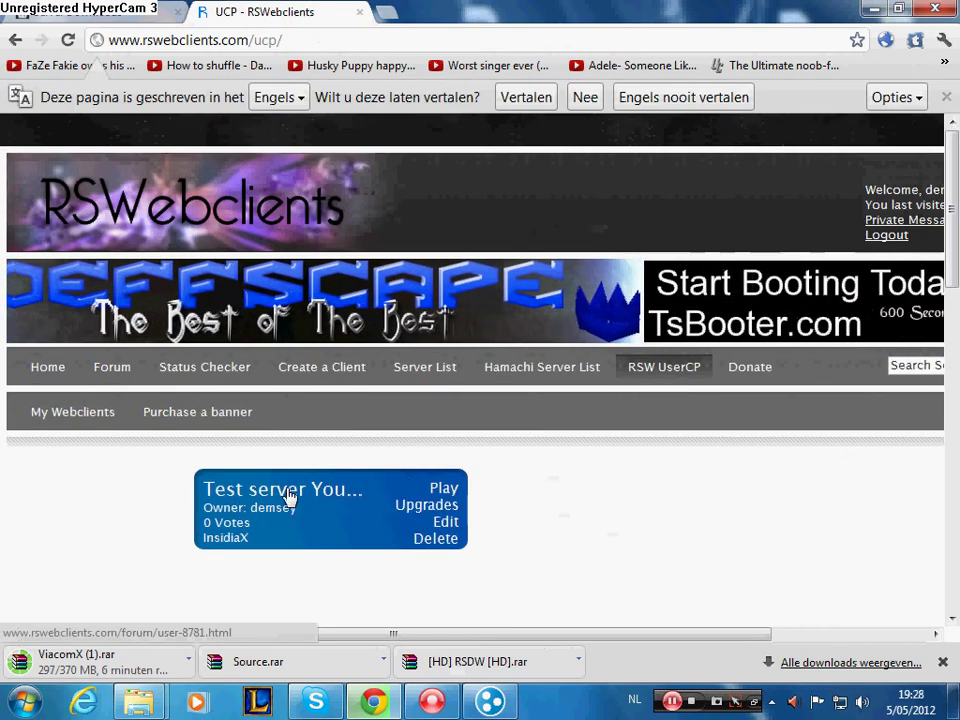
pyautogui.click(438, 490)
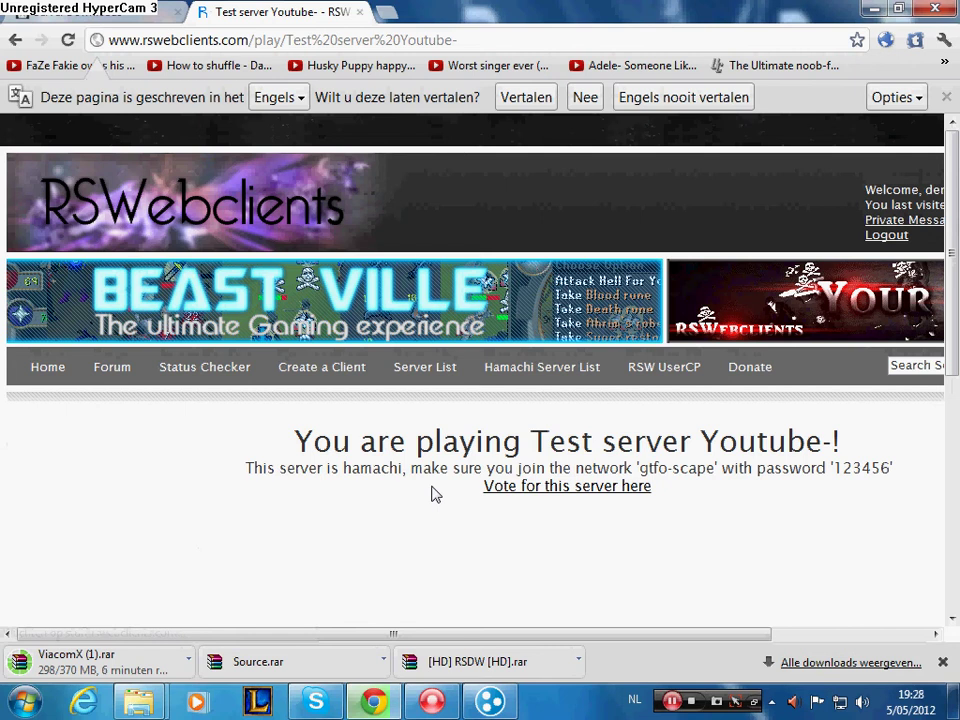
# - Scroll down the play page to the game client loader unpacking media
pyautogui.scroll(-4, 718, 343)
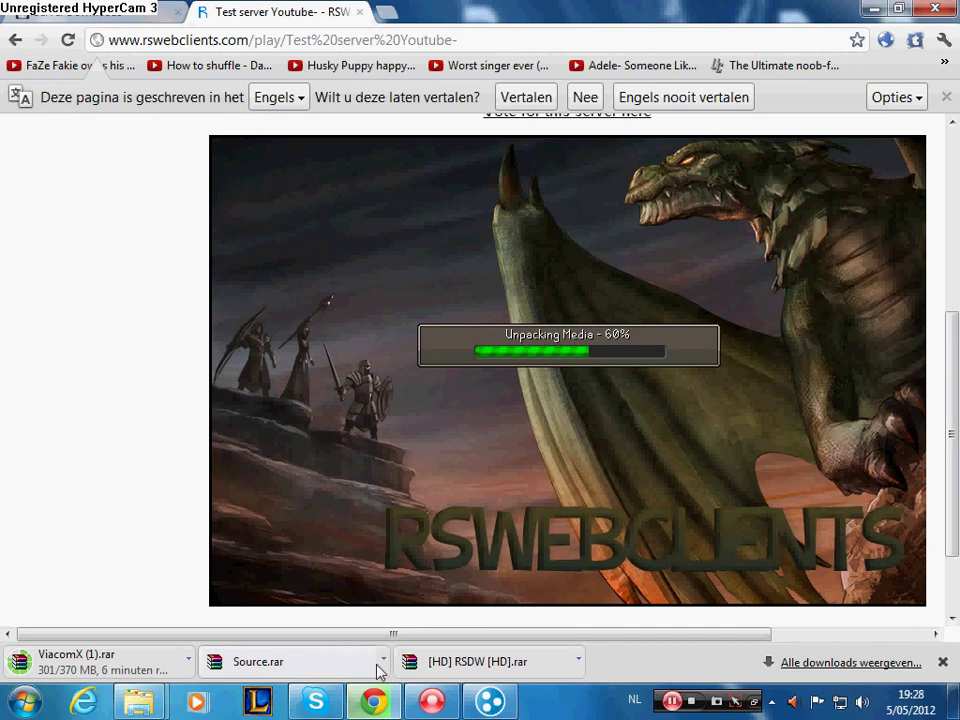
# - Bring up the Fridderscaé server folder and shrink its window to the top-left
pyautogui.click(281, 666)
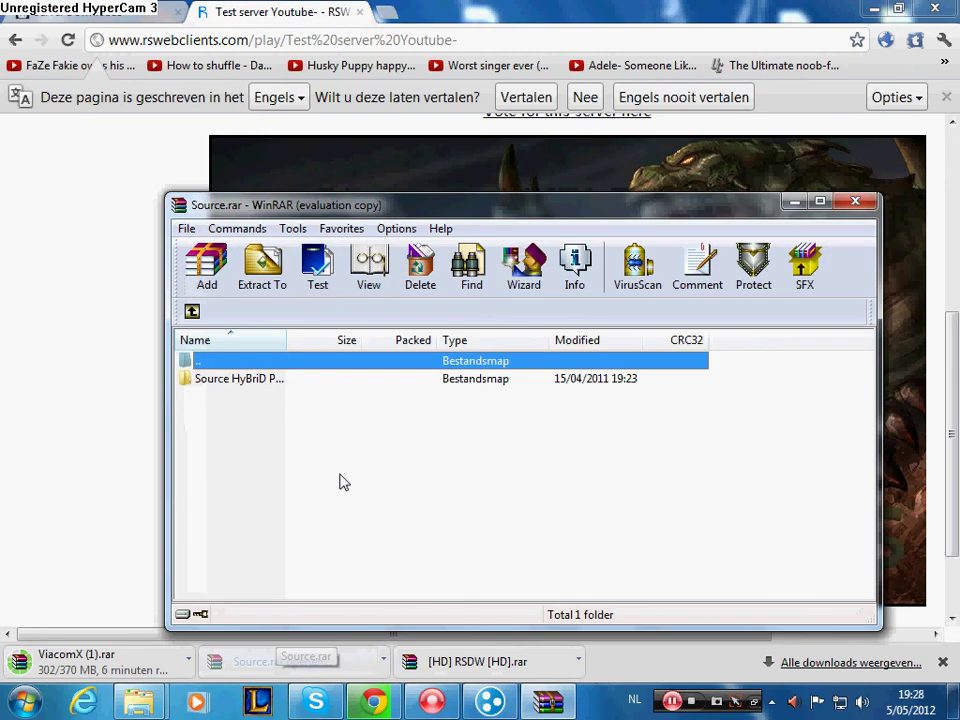
pyautogui.click(794, 202)
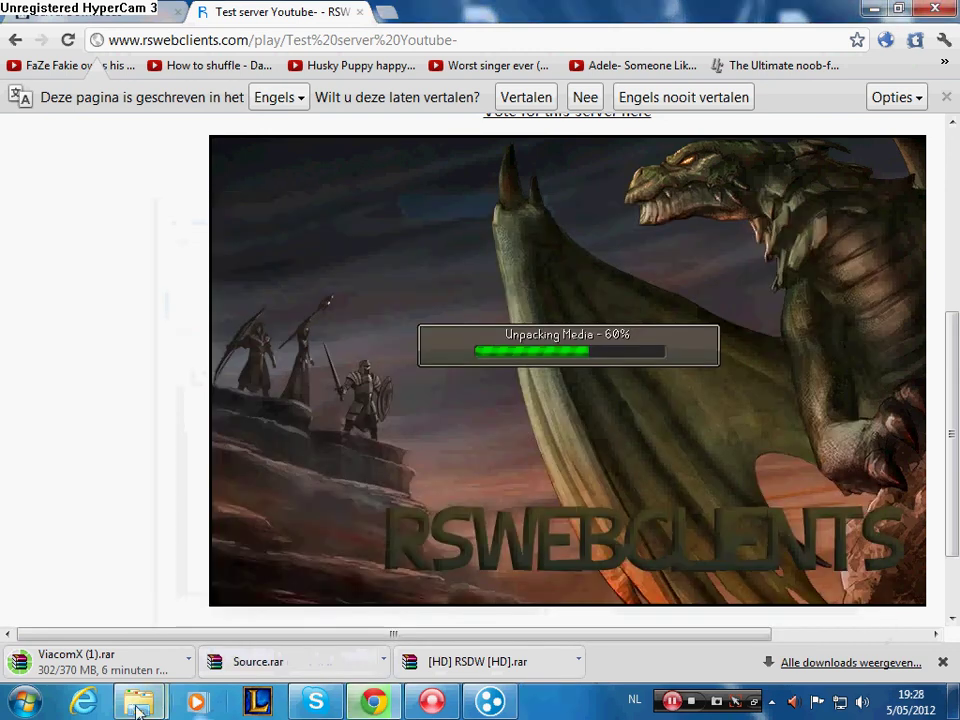
pyautogui.moveTo(160, 692)
pyautogui.click(343, 546)
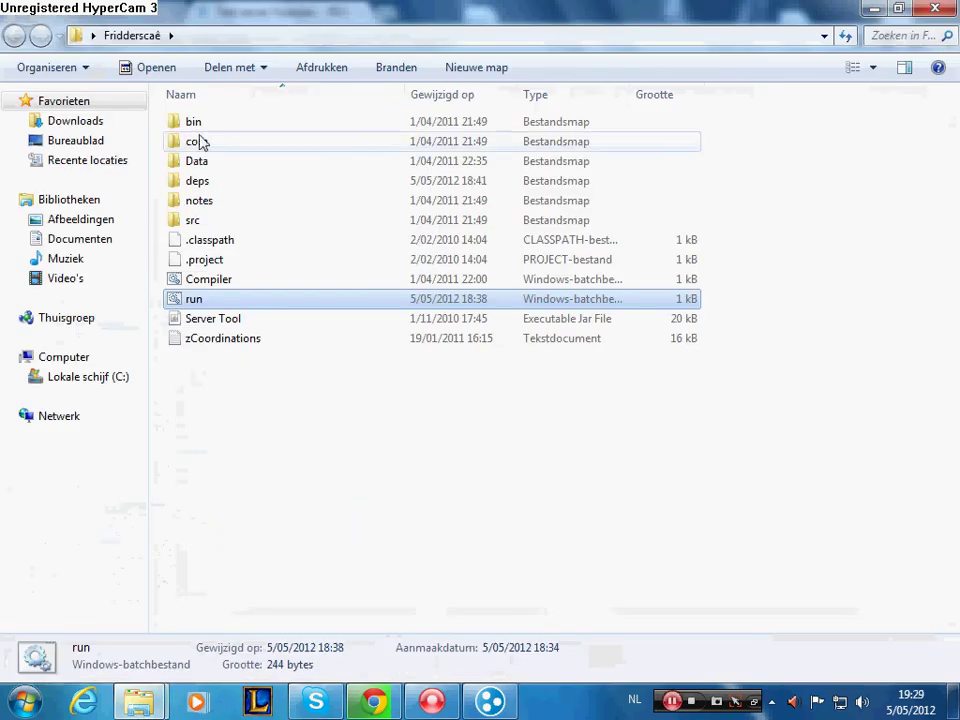
pyautogui.moveTo(305, 20); pyautogui.dragTo(266, 111)
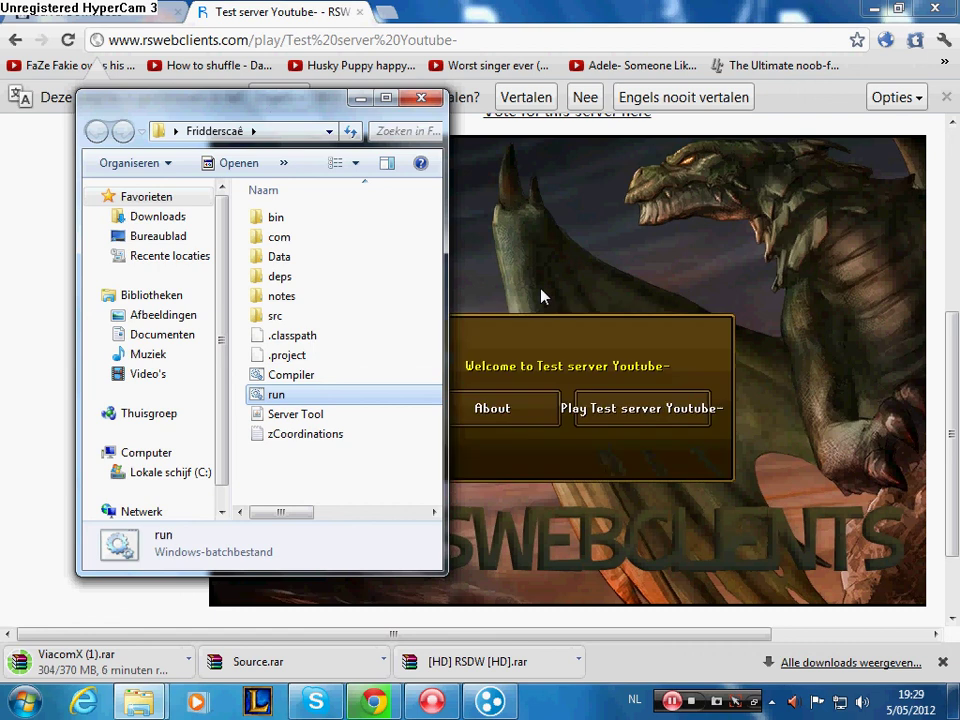
# - Start the server from run.bat, move its console aside, and return to the browser game
pyautogui.doubleClick(267, 395)
pyautogui.moveTo(237, 166); pyautogui.dragTo(488, 163)
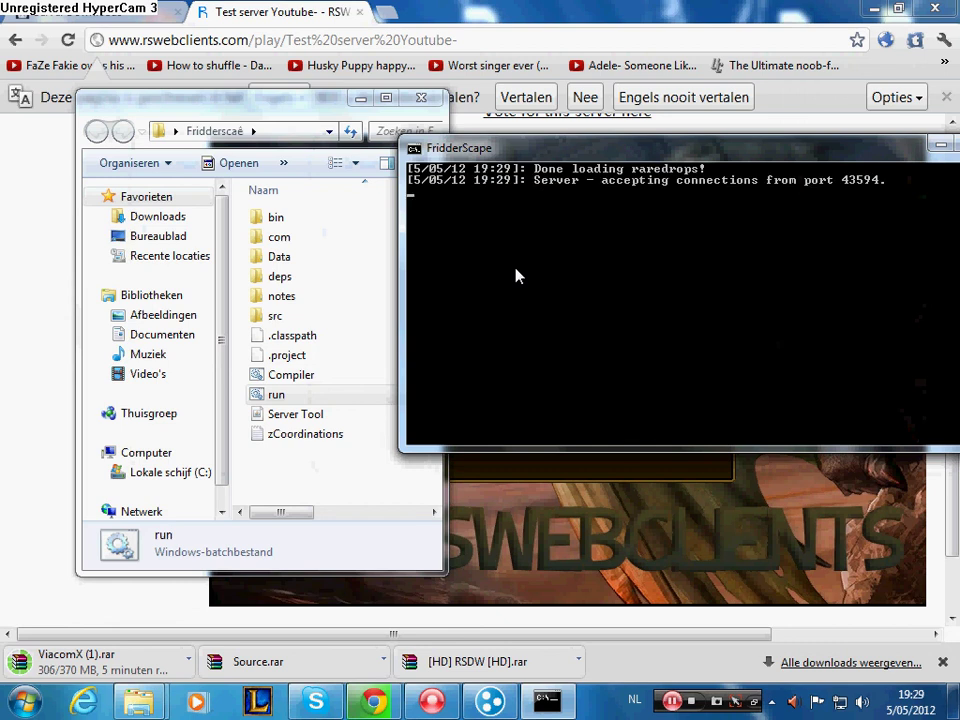
pyautogui.click(621, 510)
# - Log into the game with the player's username and password and enter the world
pyautogui.click(645, 425)
pyautogui.write('Demsey')
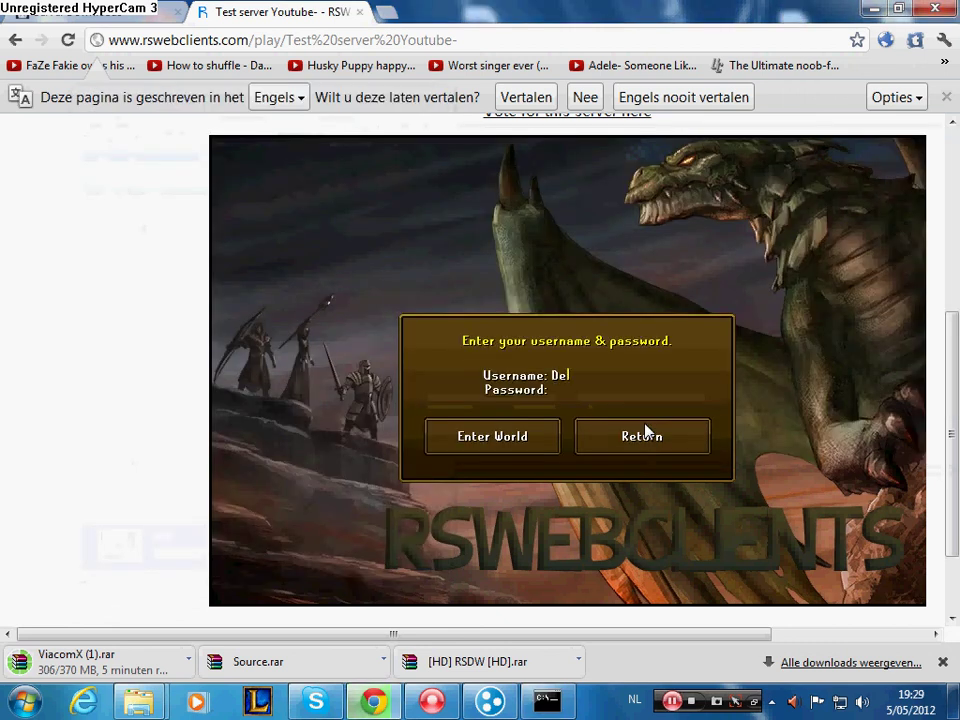
pyautogui.press('Return')
pyautogui.write('*********')
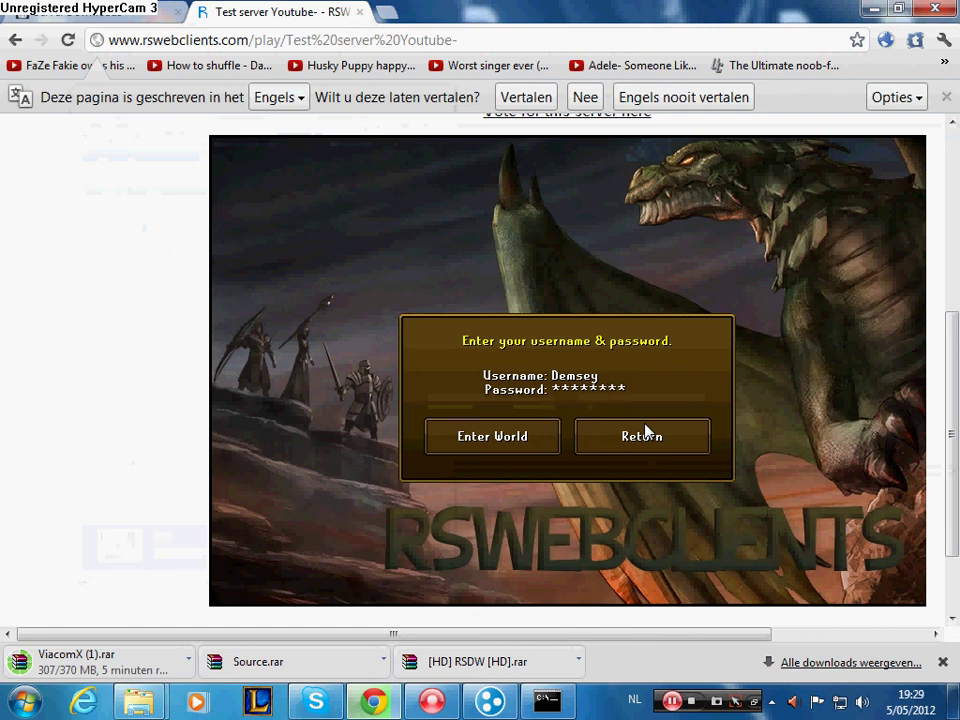
pyautogui.click(508, 433)
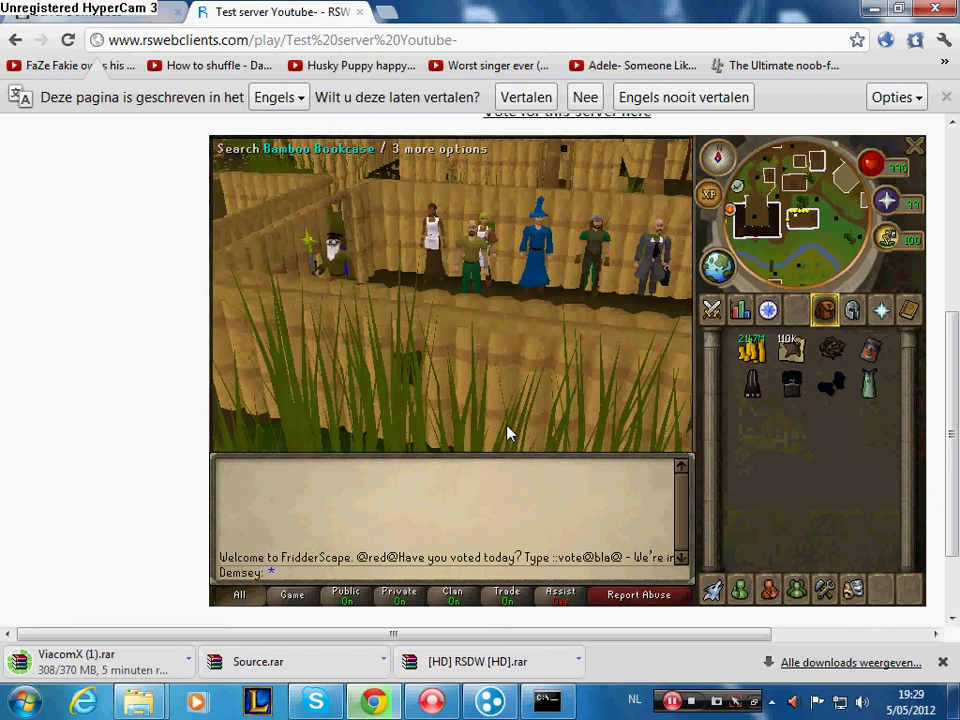
# - Walk the character a short way and rotate the camera left around the starting area
pyautogui.click(471, 358)
pyautogui.press('Left')
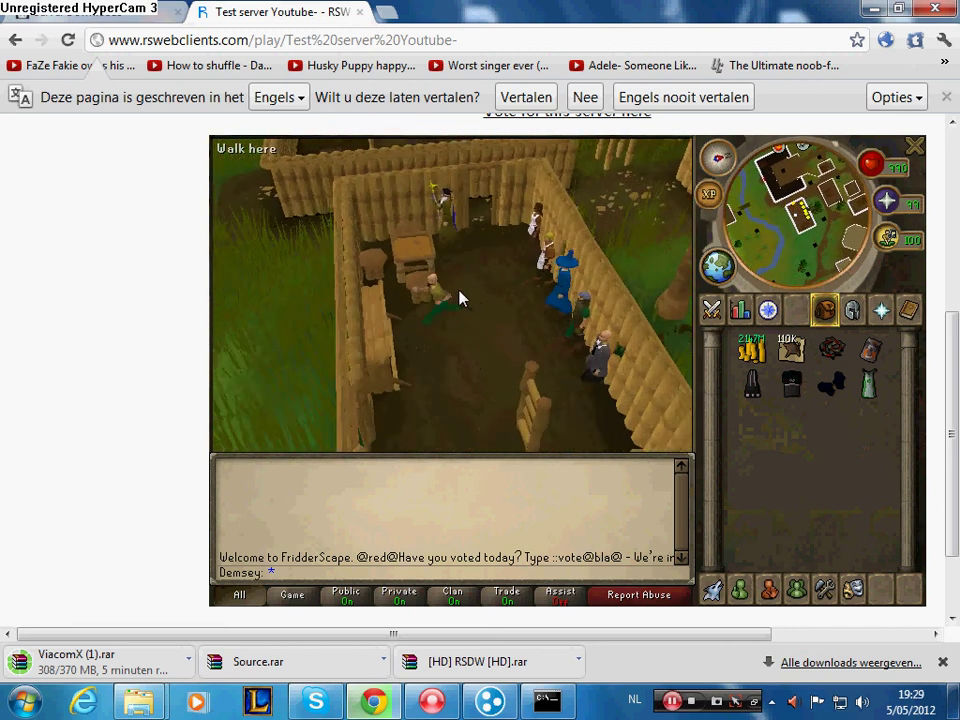
pyautogui.press('Left')
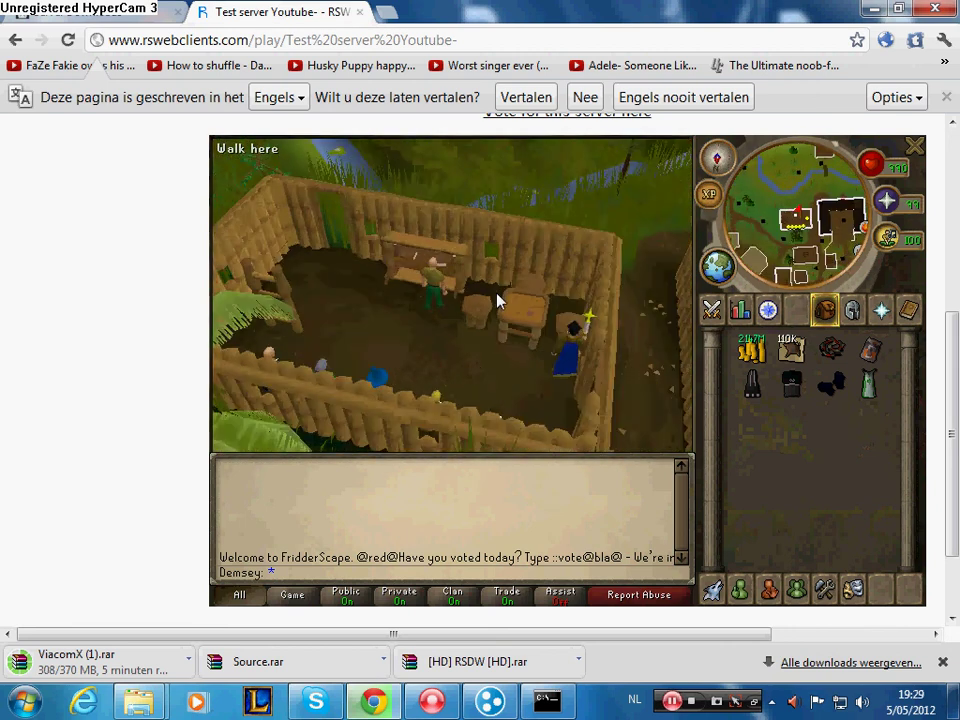
pyautogui.press('Left')
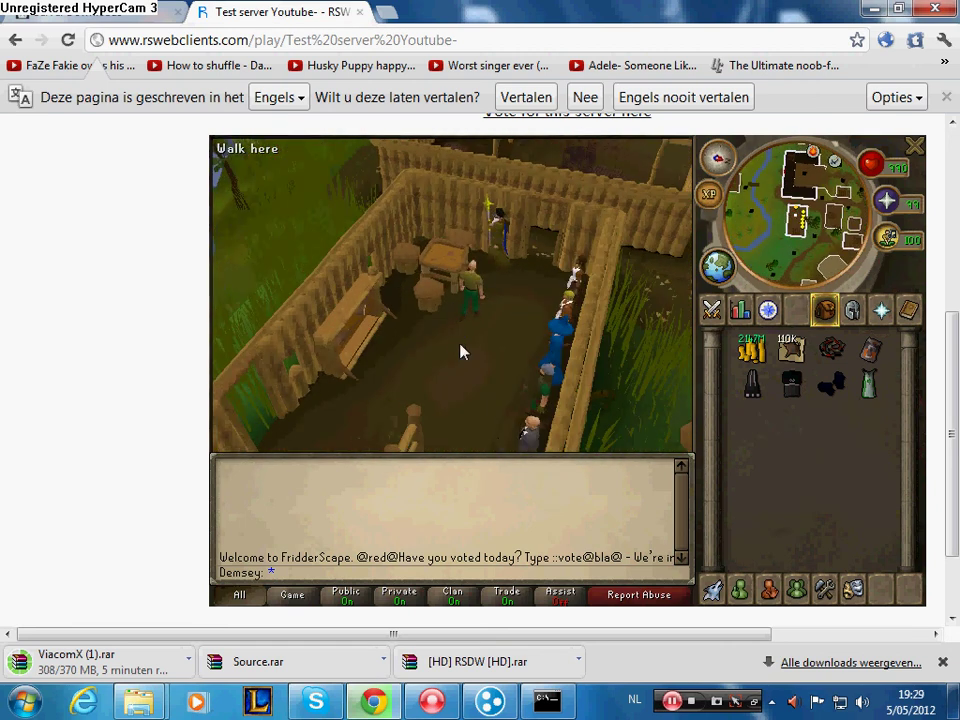
pyautogui.press('Left')
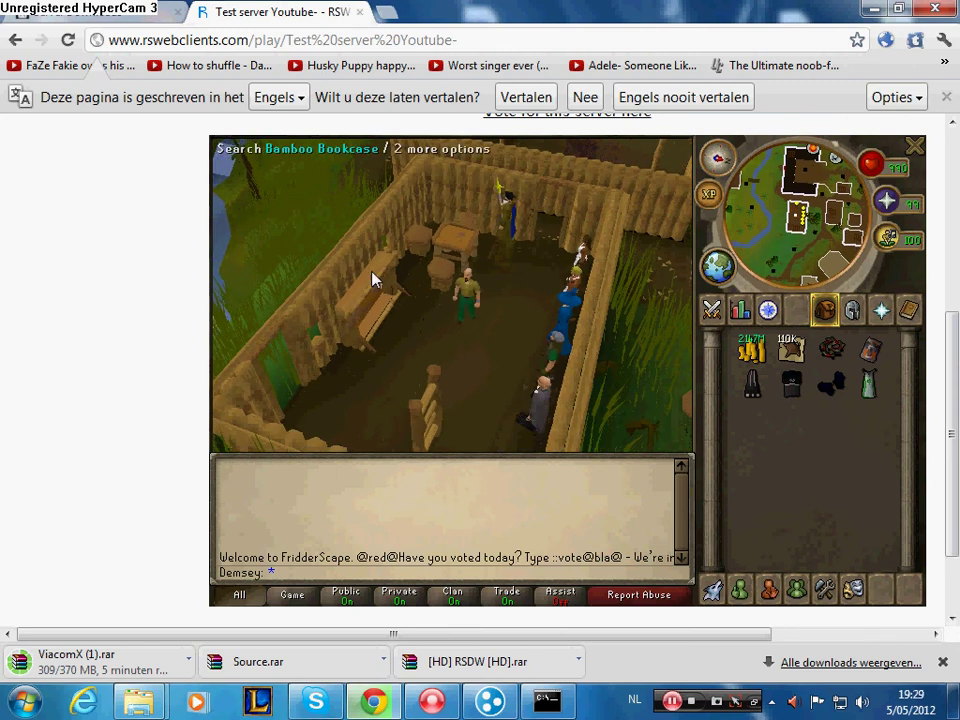